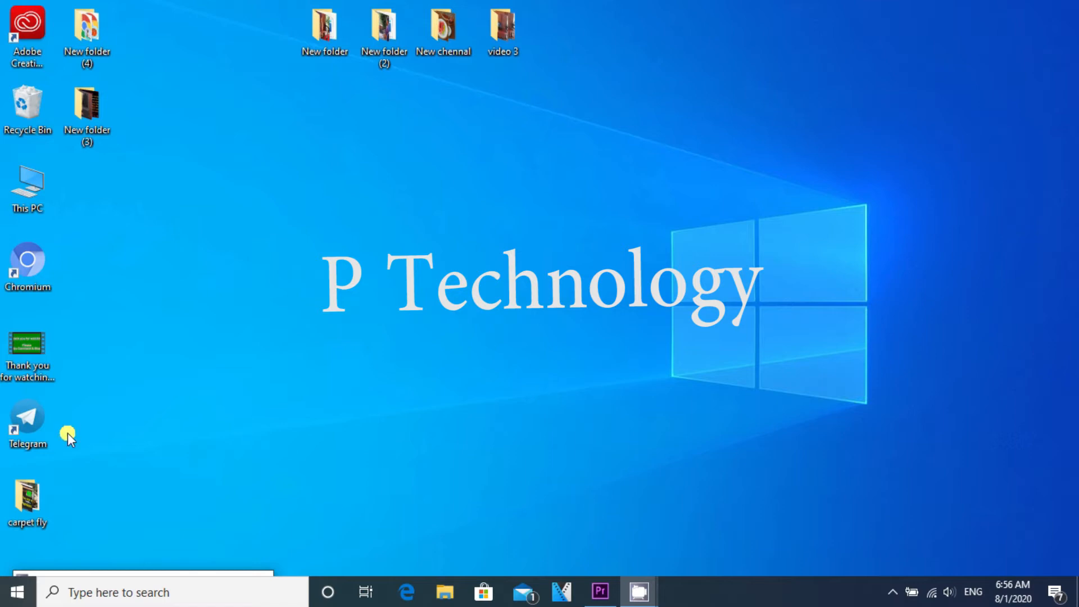
Step: Launch Adobe Premiere Pro CC 2017 from the Start menu
click(17, 592)
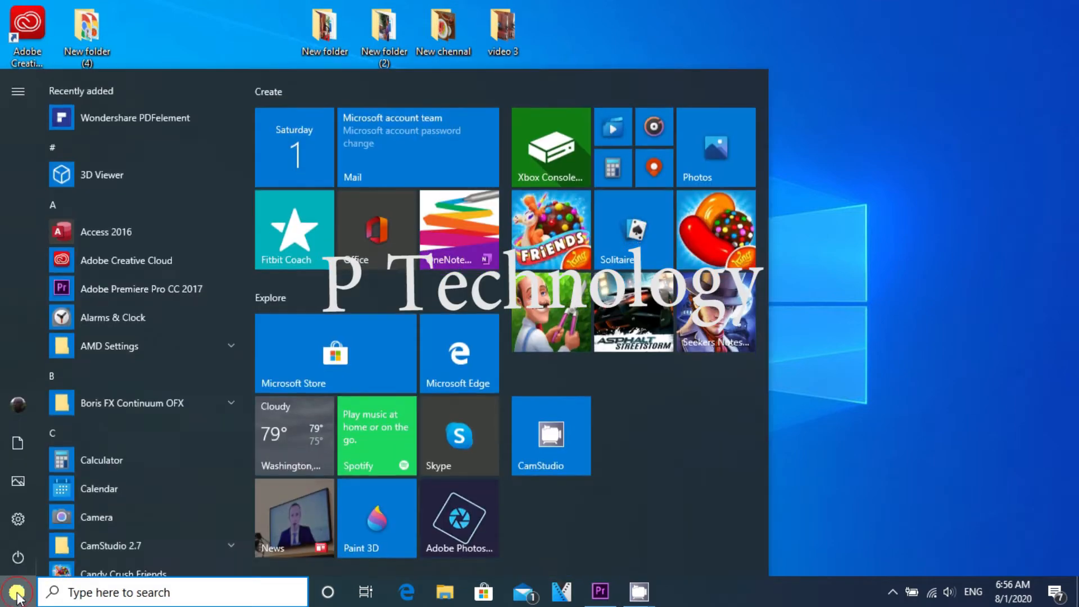
click(152, 292)
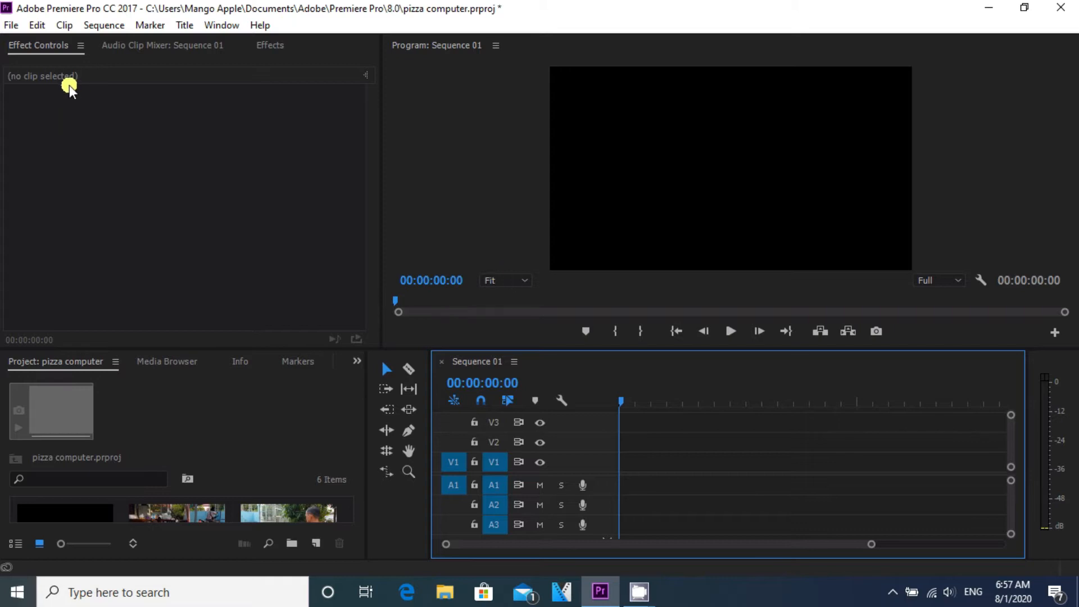
Step: Open the Import dialog and browse to the video 3 folder on the Desktop
click(10, 26)
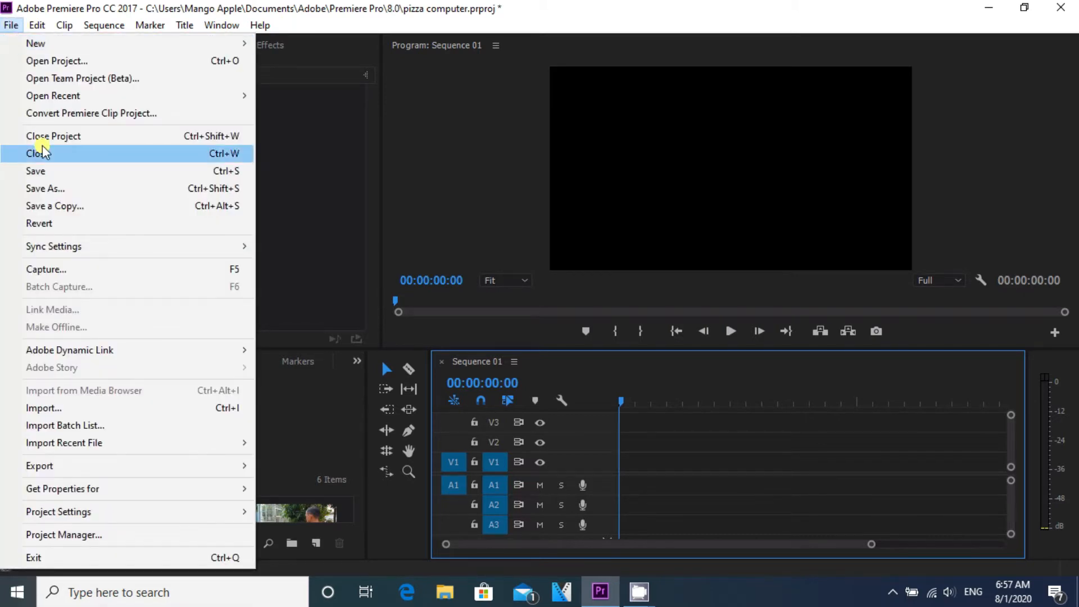
click(50, 415)
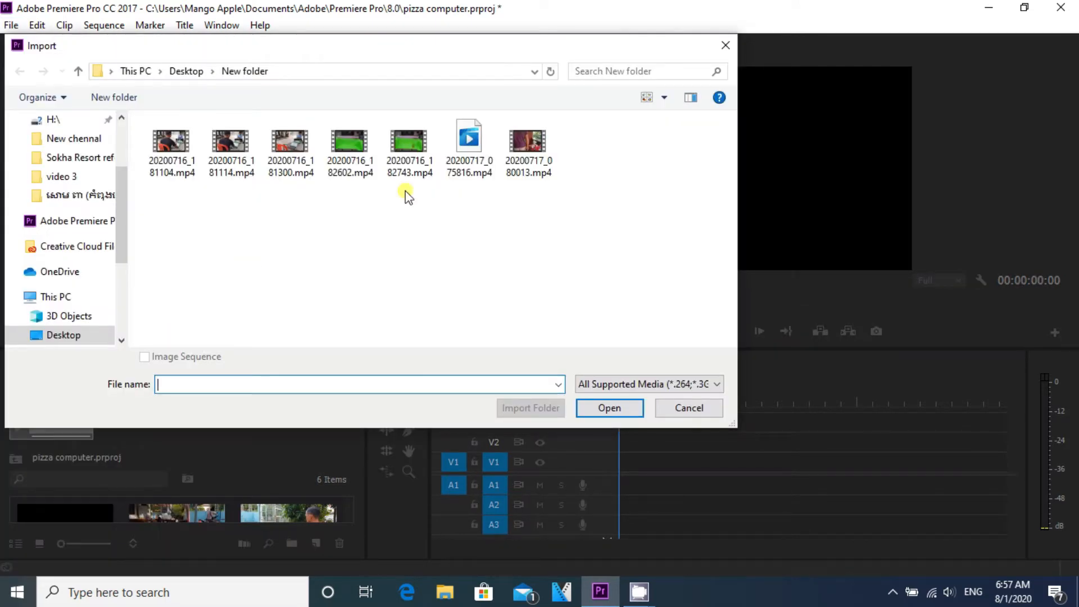
click(78, 71)
click(428, 251)
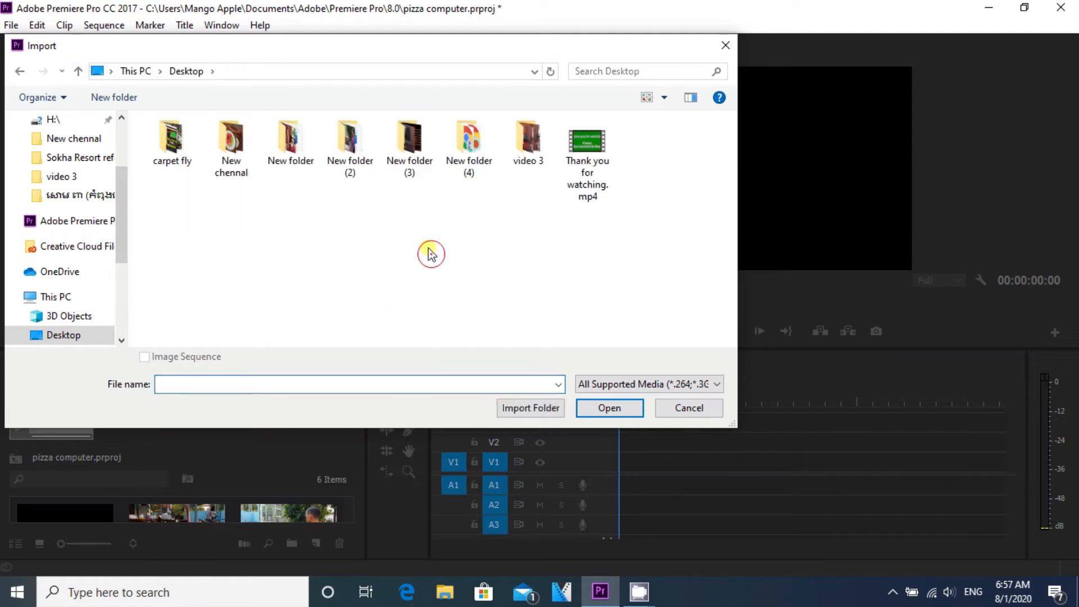
double_click(528, 143)
click(387, 273)
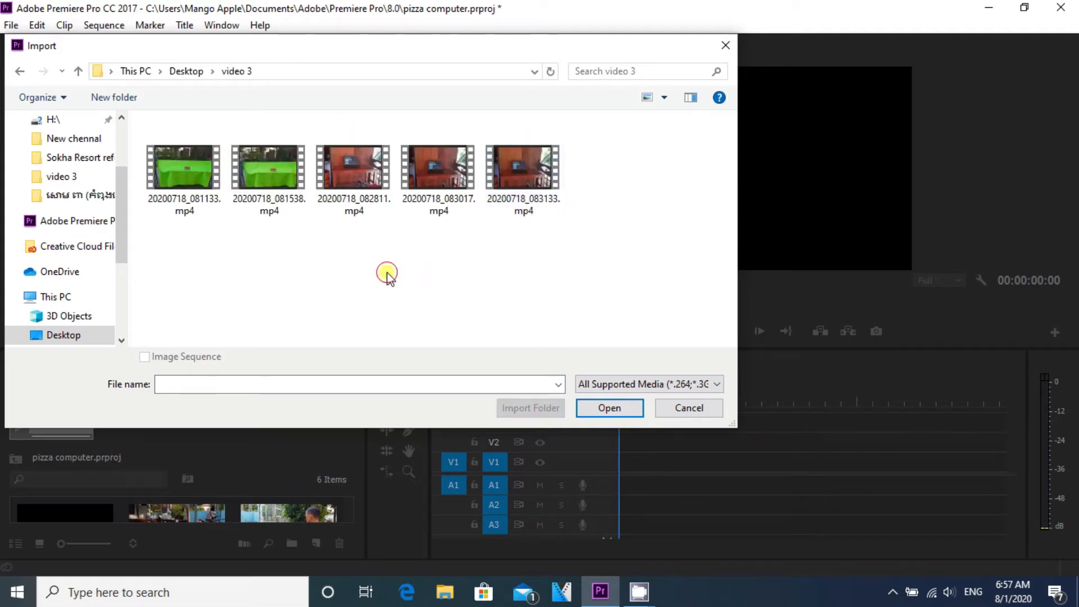
Step: Import 20200718_081133.mp4 and 20200718_083133.mp4 into the project
click(277, 179)
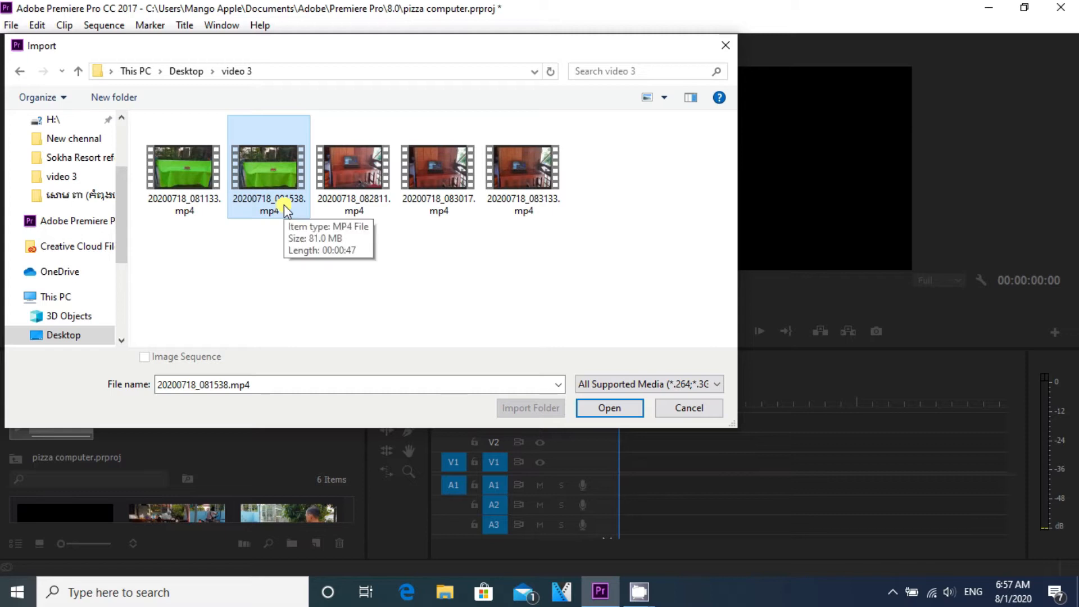
click(194, 176)
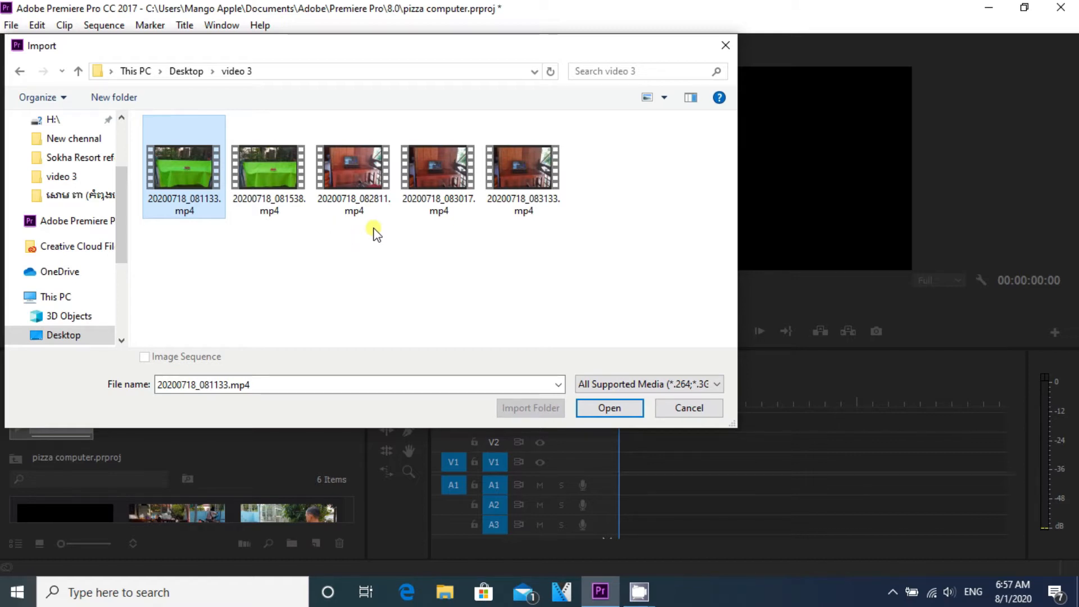
shift+click(499, 207)
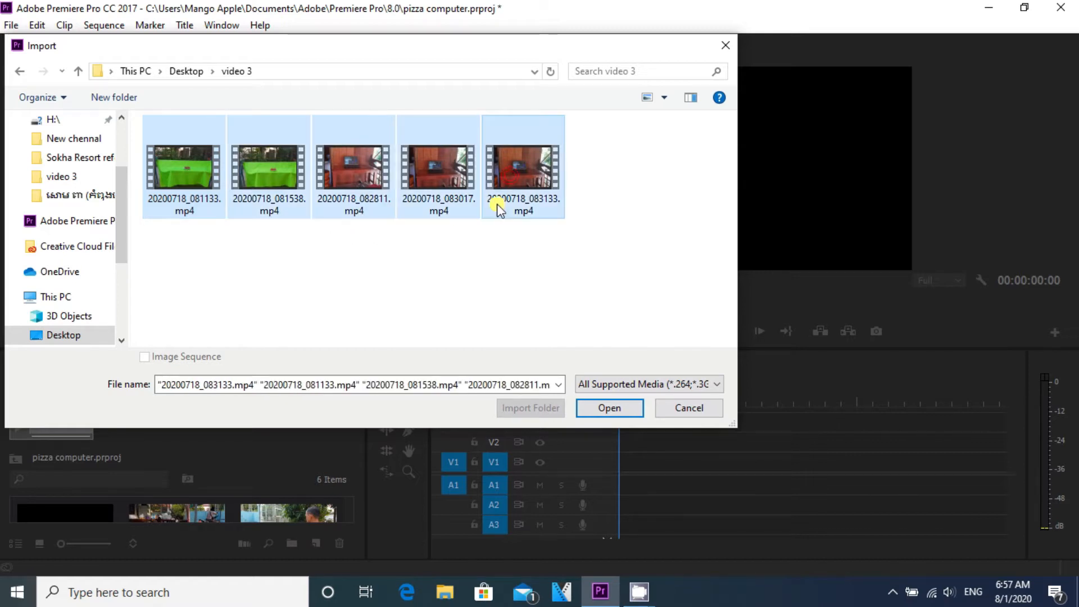
click(355, 269)
click(206, 179)
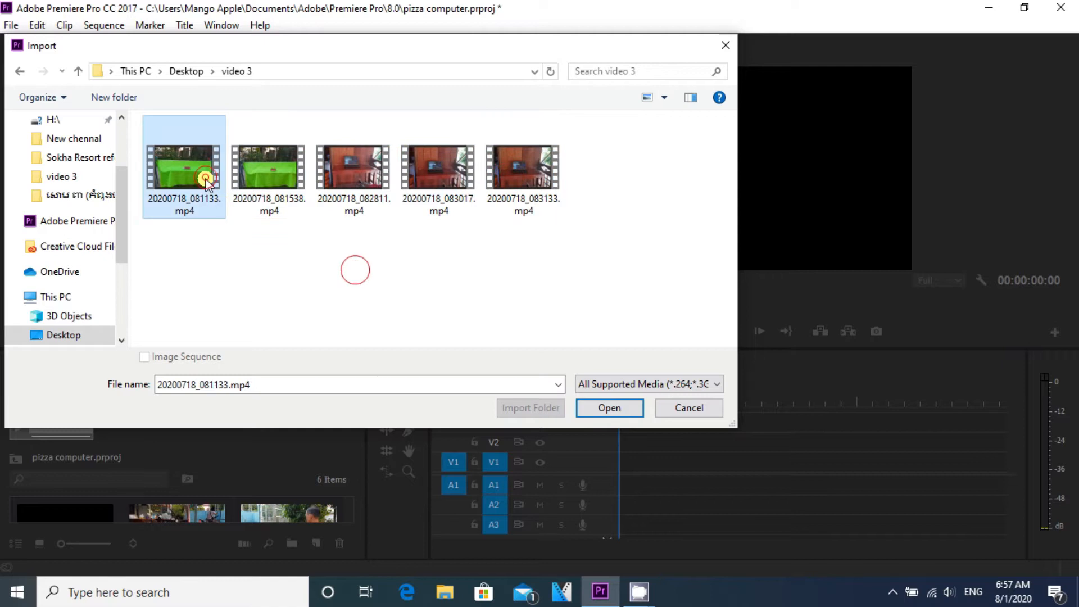
ctrl+click(521, 173)
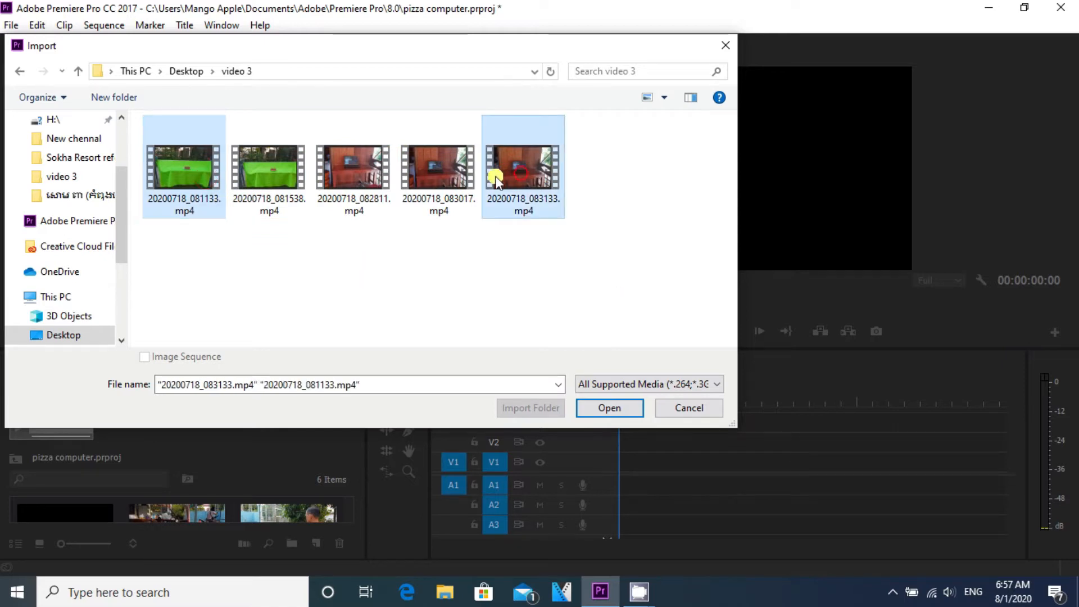
click(604, 409)
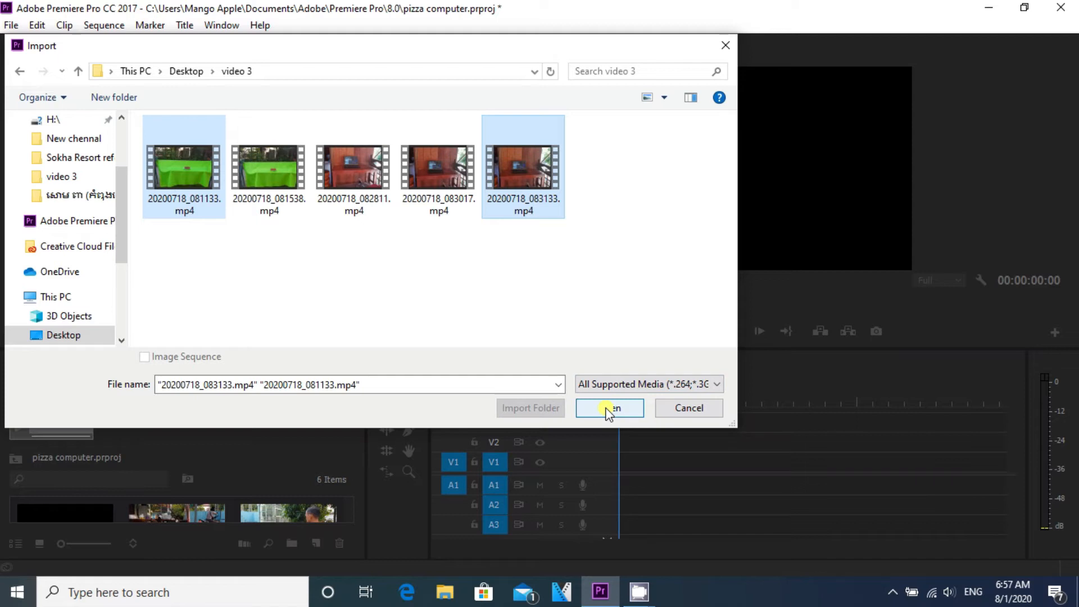
click(607, 410)
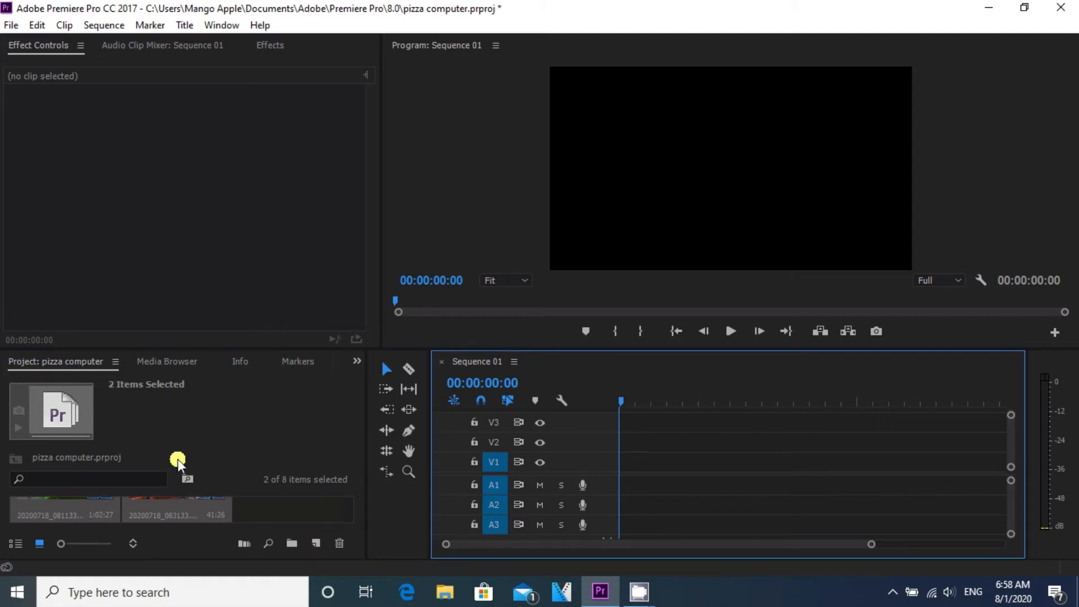
Step: Add 20200718_083133.mp4 to the start of Sequence 01, keeping the existing sequence settings
click(73, 503)
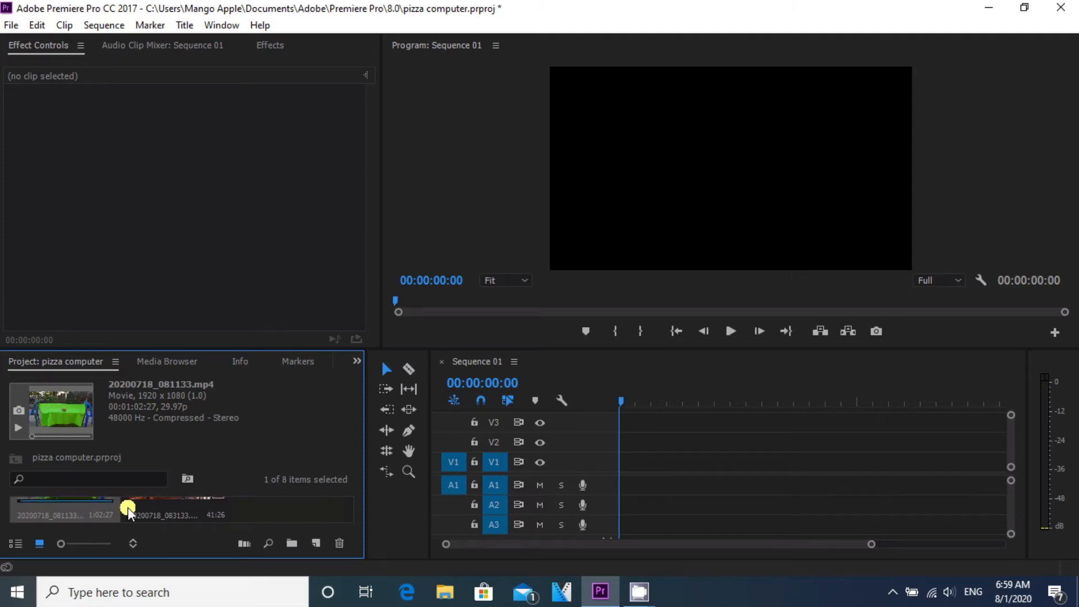
click(157, 512)
drag(156, 503, 520, 493)
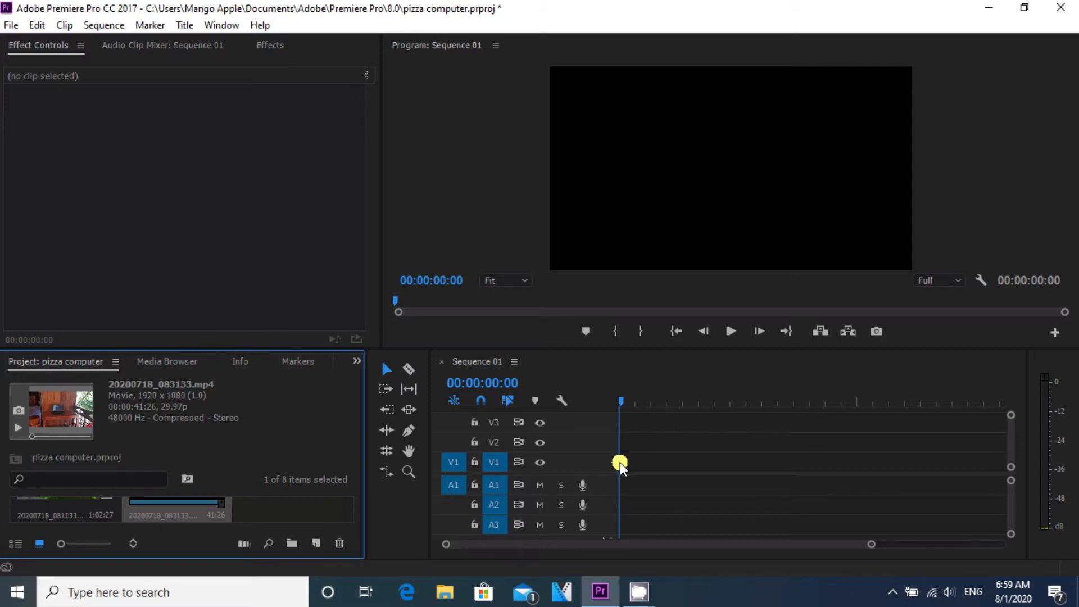
drag(643, 545, 616, 542)
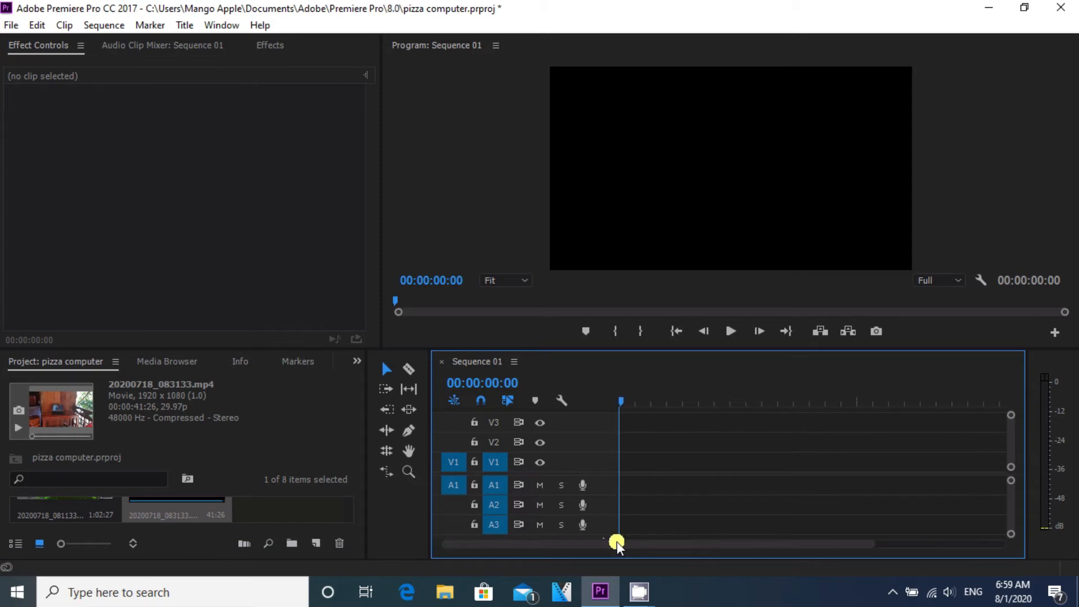
click(201, 504)
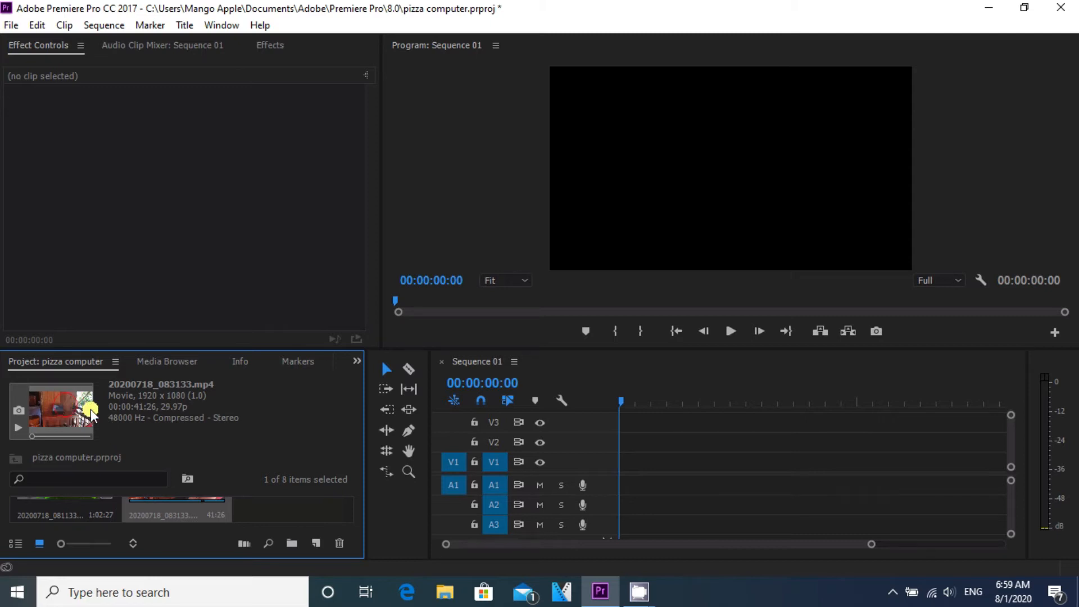
drag(90, 409, 618, 464)
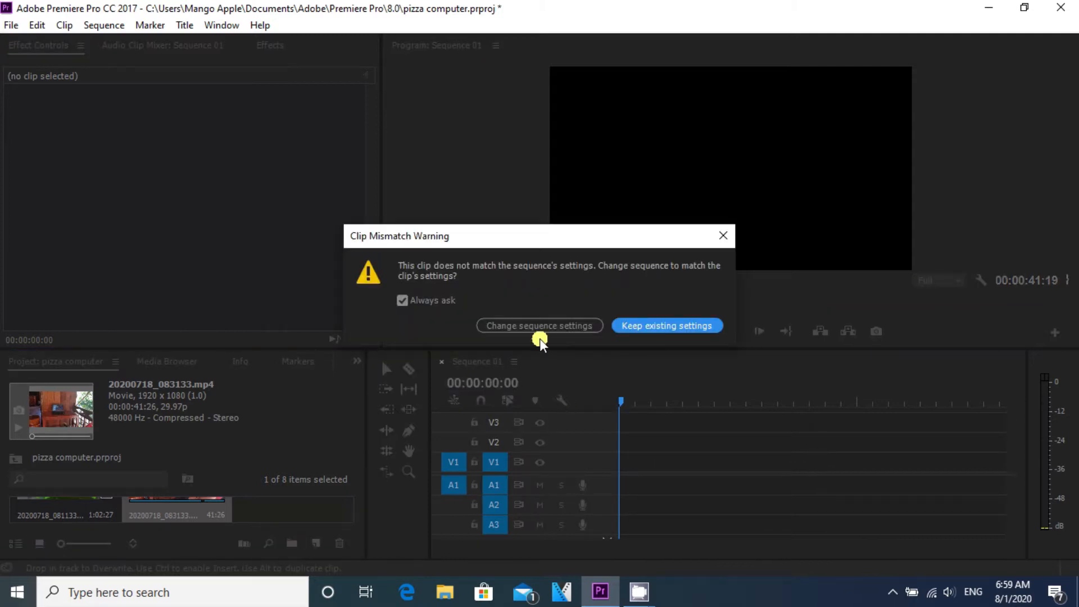
click(617, 326)
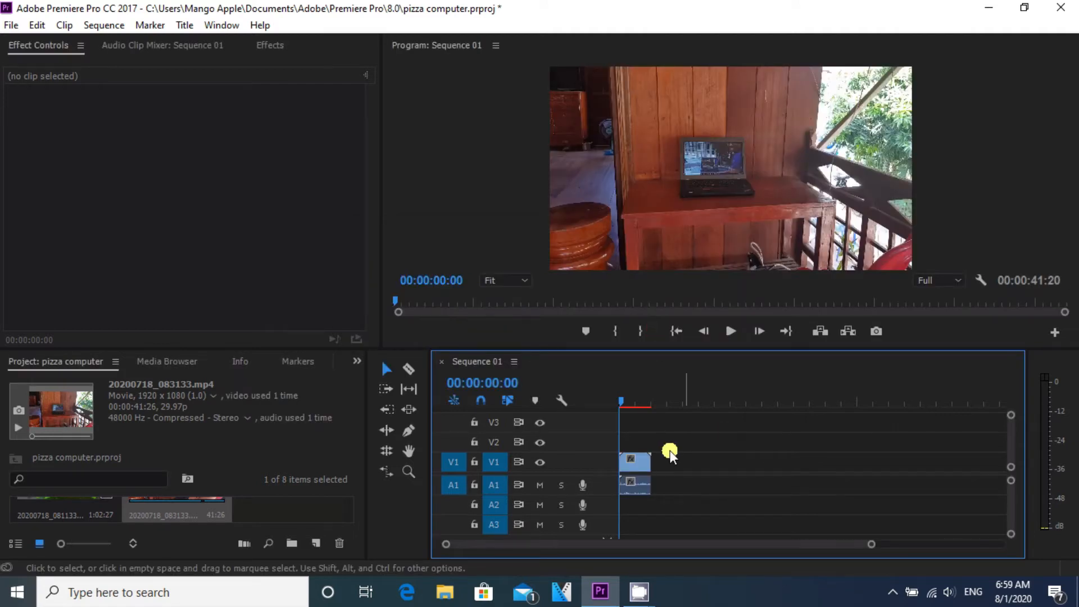
Step: Place 20200718_081133.mp4 on track V2 at the start of the sequence, above the first clip
drag(621, 403, 633, 405)
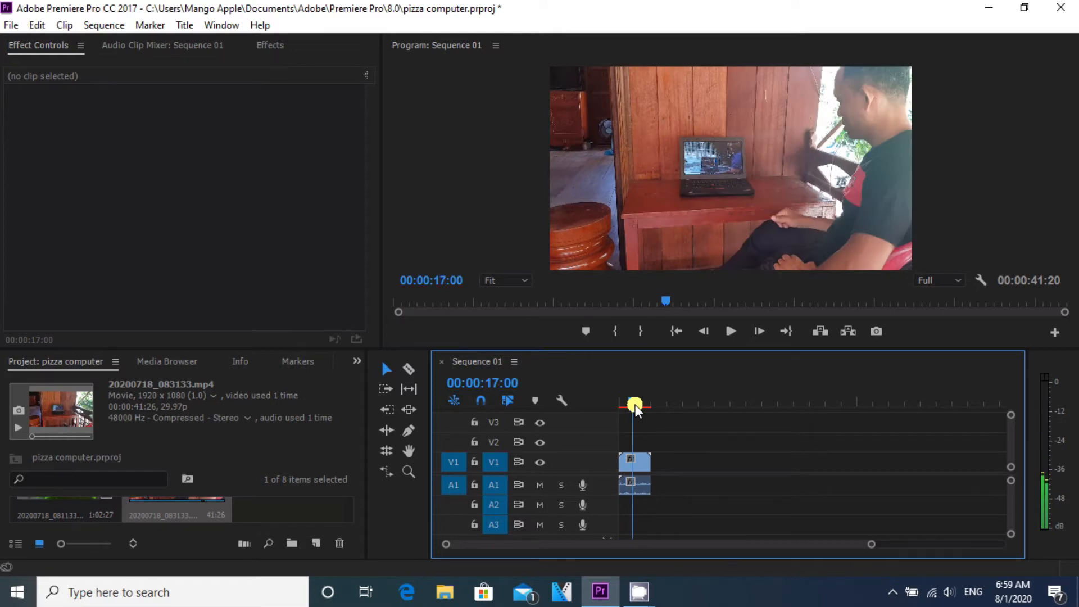
mouse_move(634, 406)
mouse_down()
mouse_move(626, 409)
mouse_move(643, 418)
mouse_up()
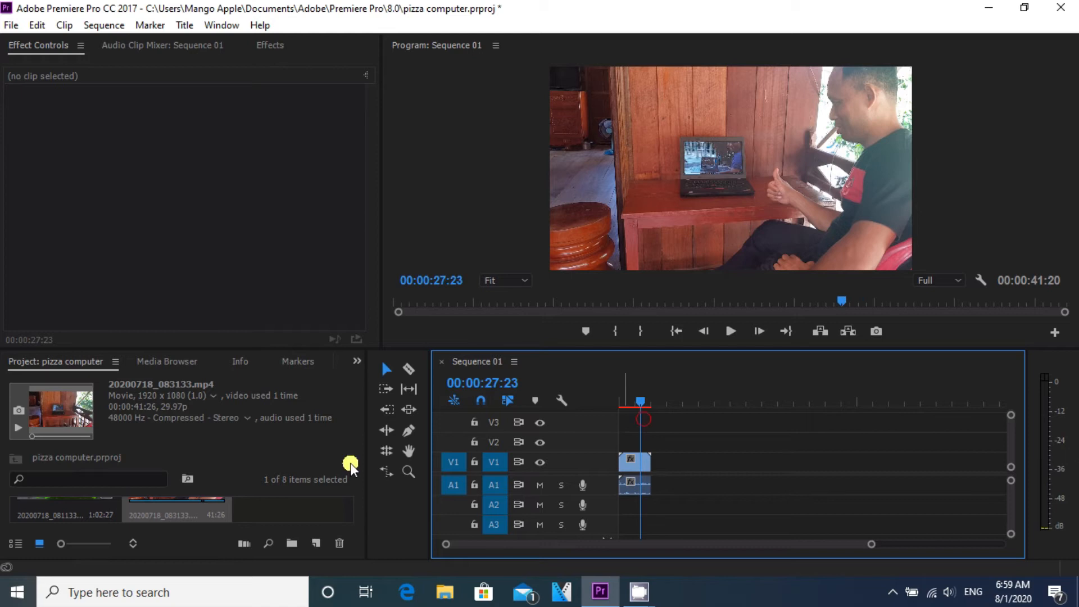
click(86, 505)
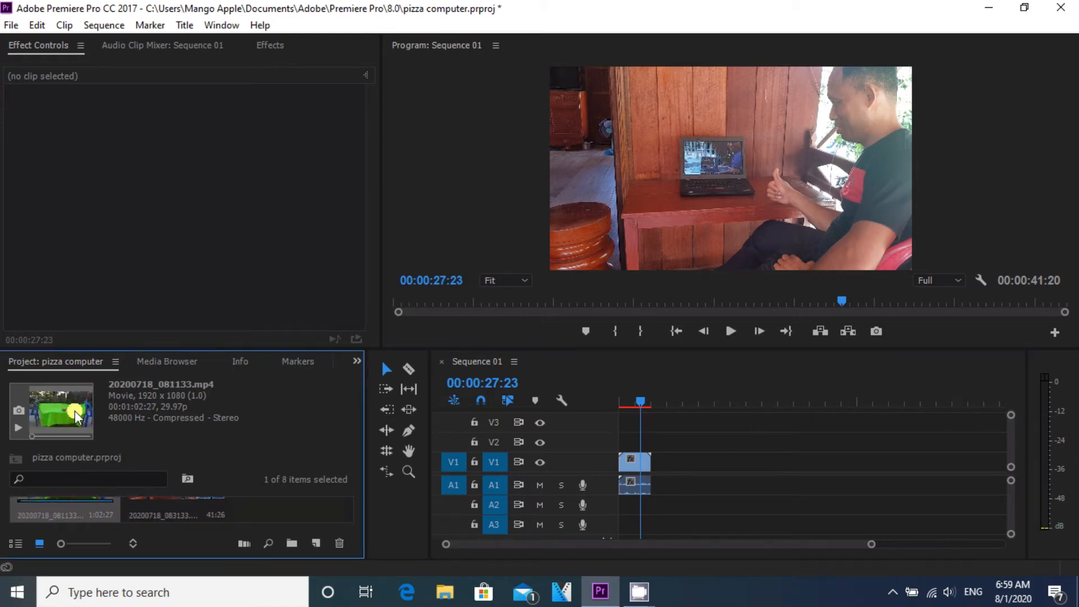
drag(476, 456, 625, 447)
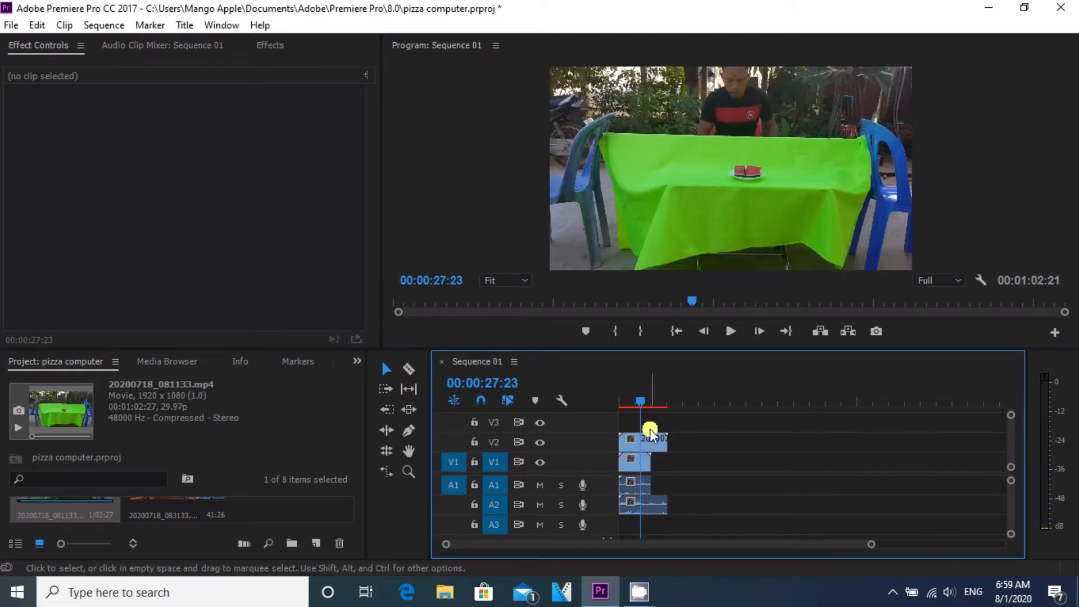
Step: Unlink the audio from the video for both clips in the timeline
mouse_move(642, 398)
mouse_down()
mouse_move(624, 403)
mouse_move(652, 416)
mouse_up()
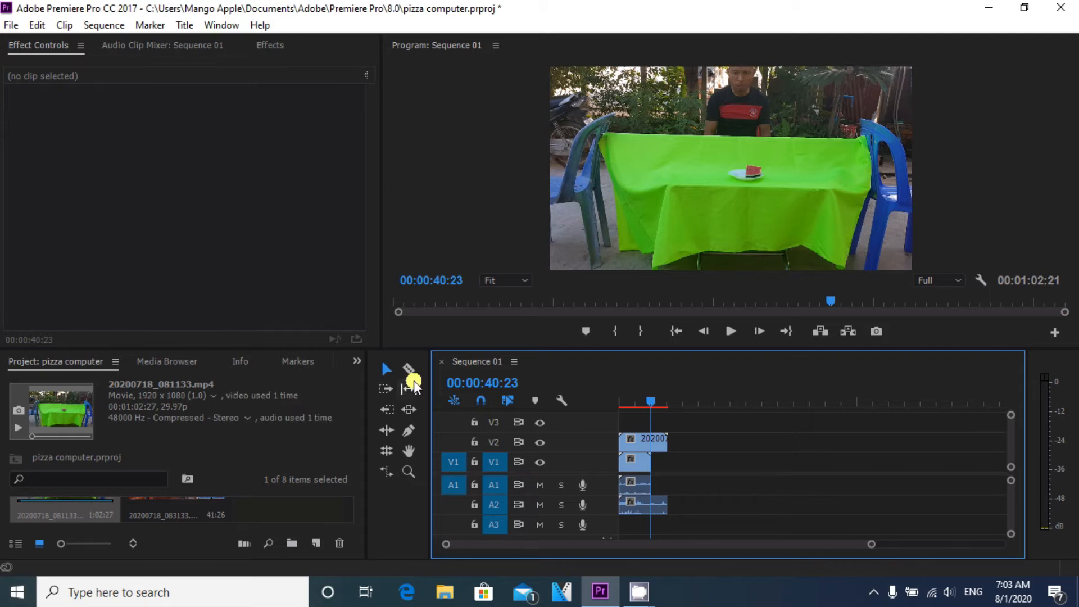
click(390, 369)
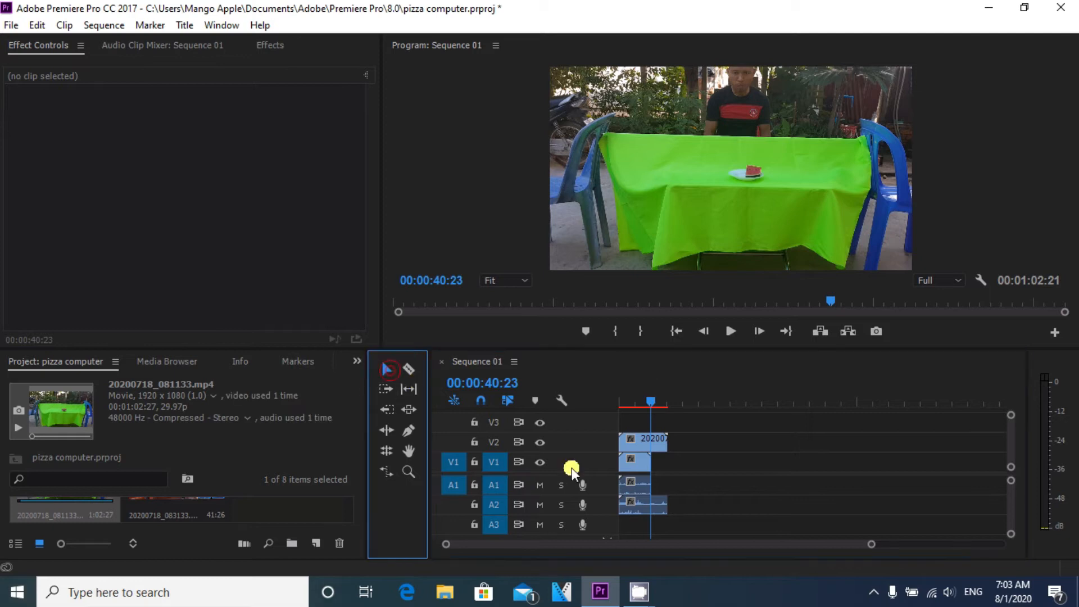
click(645, 482)
right_click(645, 482)
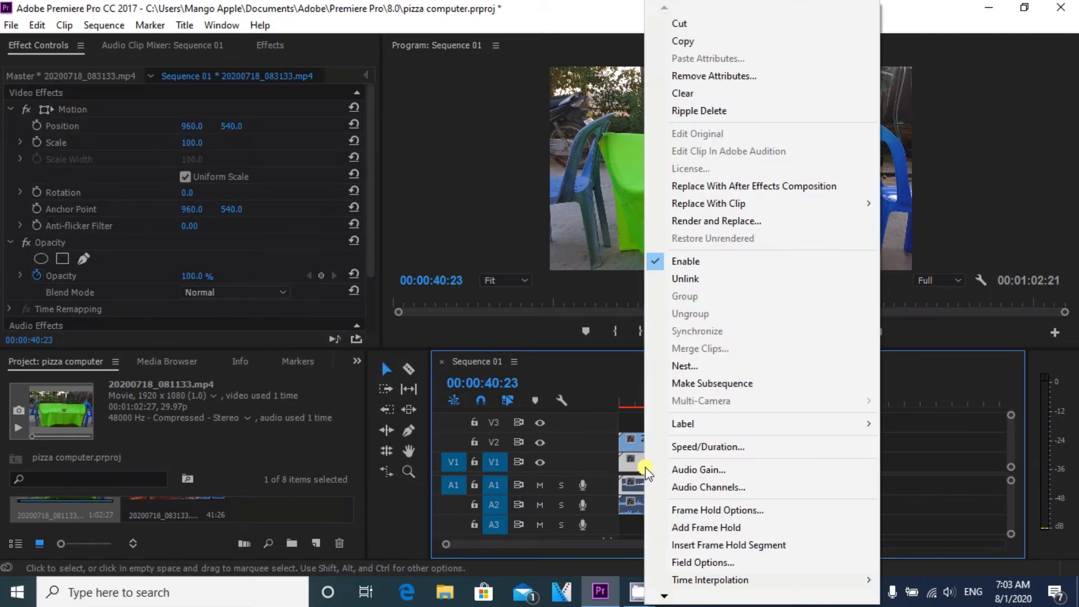
click(684, 276)
right_click(652, 508)
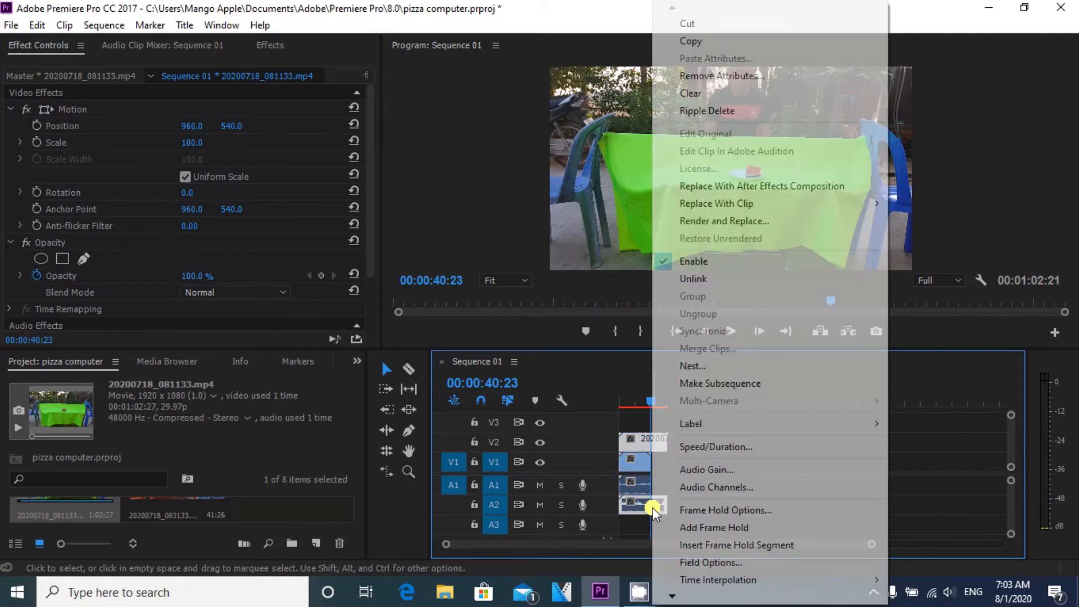
click(693, 279)
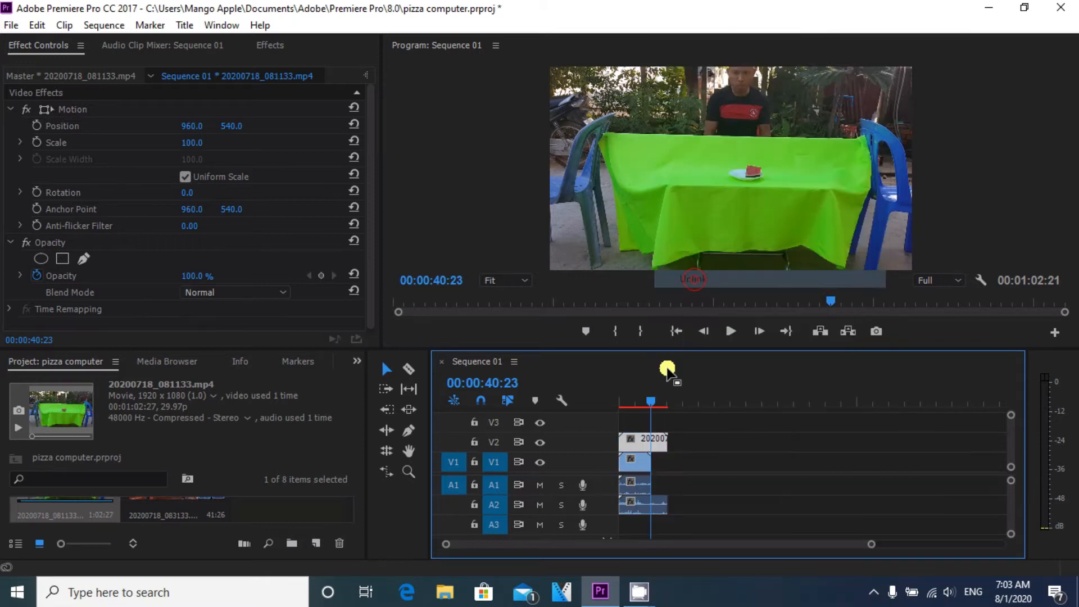
Step: Remove the audio of both clips from tracks A1 and A2
right_click(639, 483)
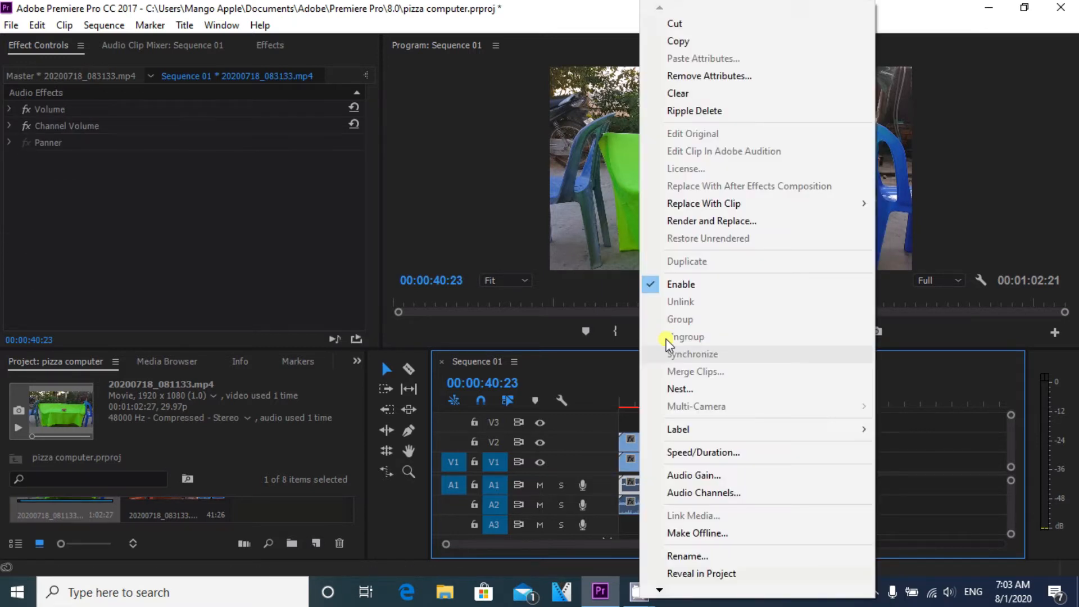
click(655, 110)
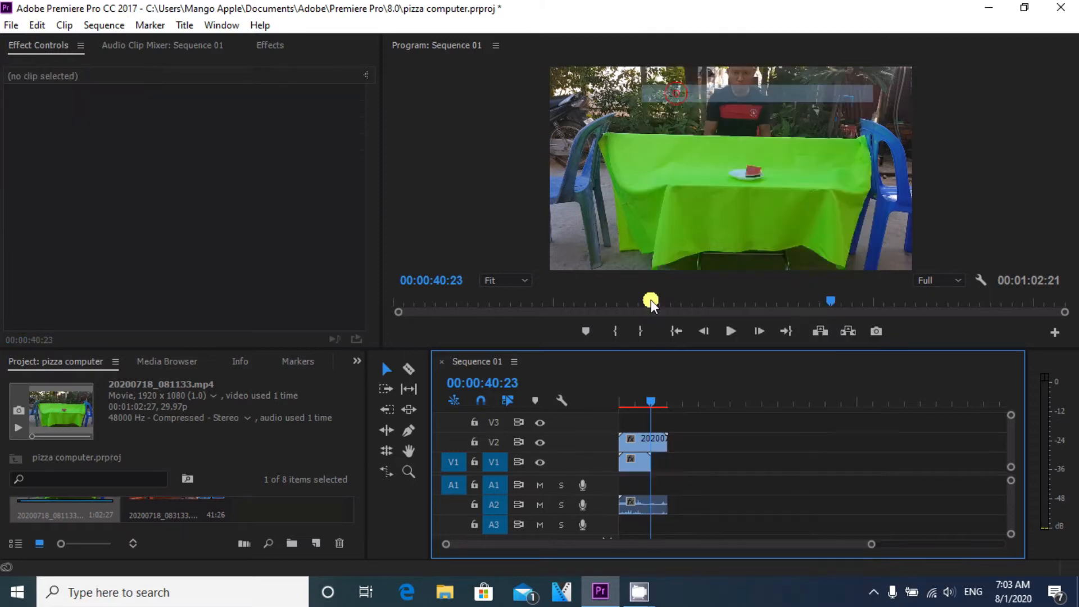
click(630, 502)
right_click(630, 503)
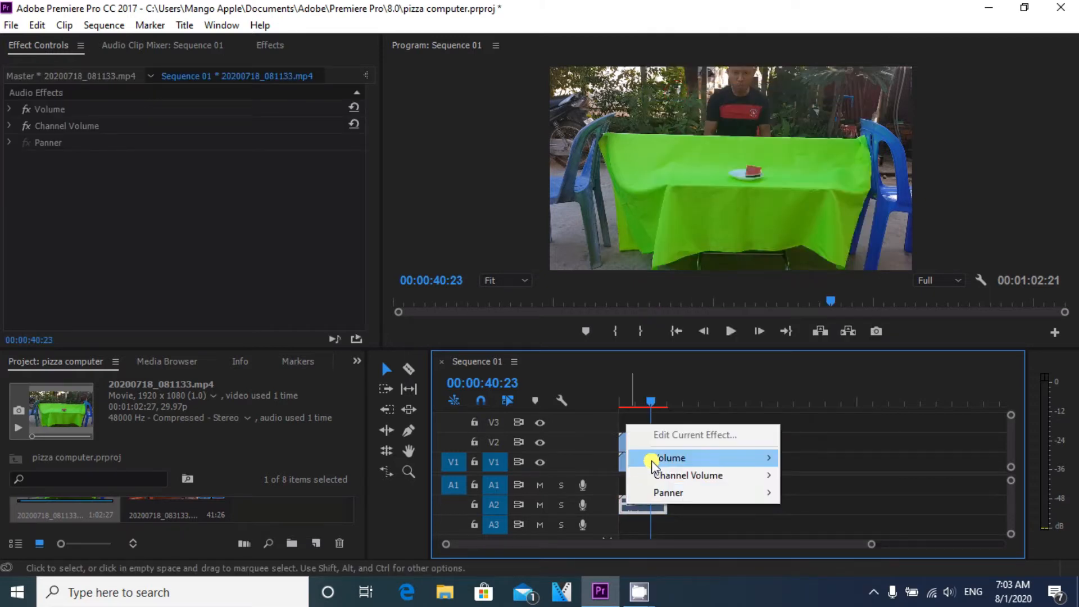
click(639, 510)
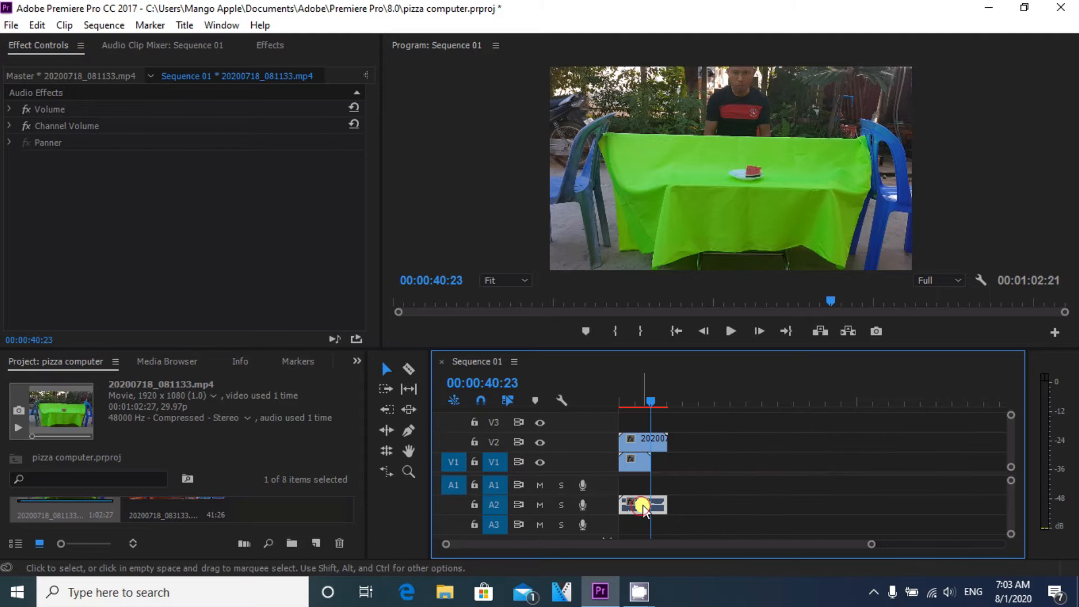
right_click(642, 507)
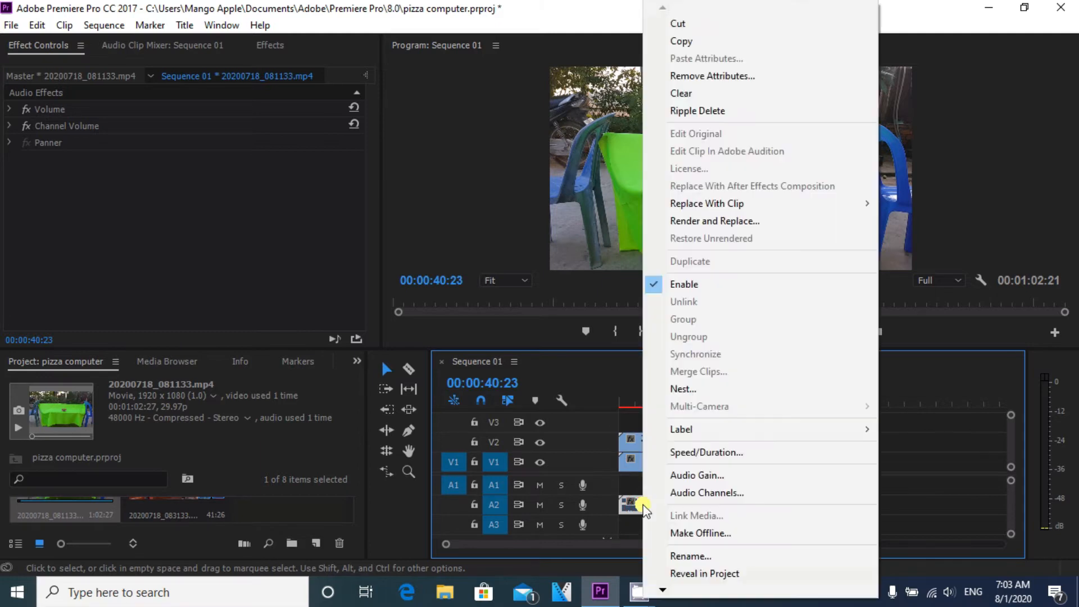
click(691, 94)
Step: Clear the selected audio clips from tracks A1 and A2
click(722, 481)
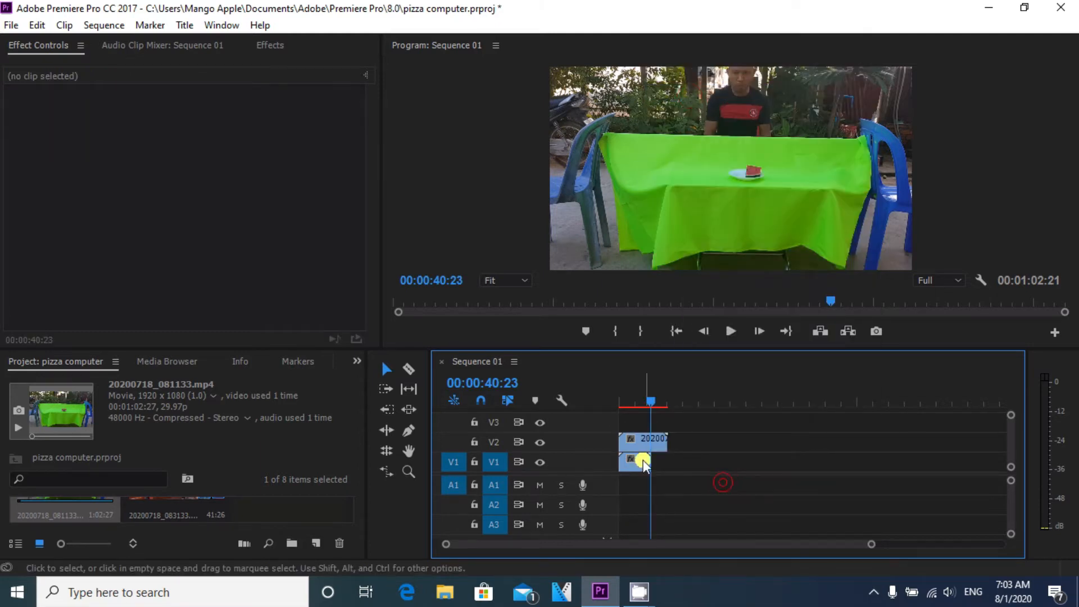
Step: Set the blend mode of the green-screen clip 20200718_081133.mp4 on track V2 to Multiply
click(643, 437)
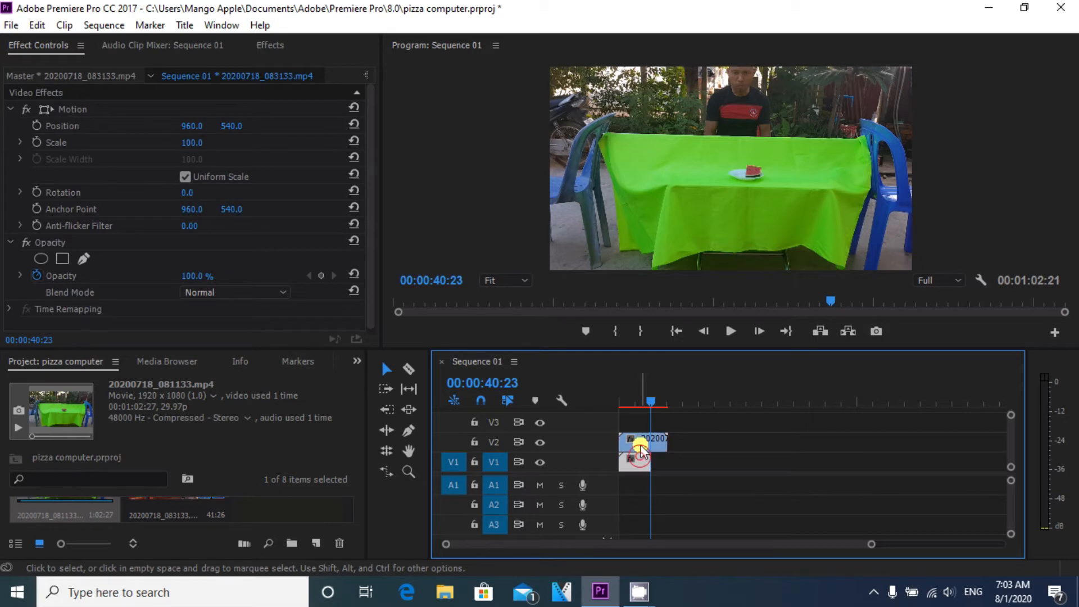
click(641, 440)
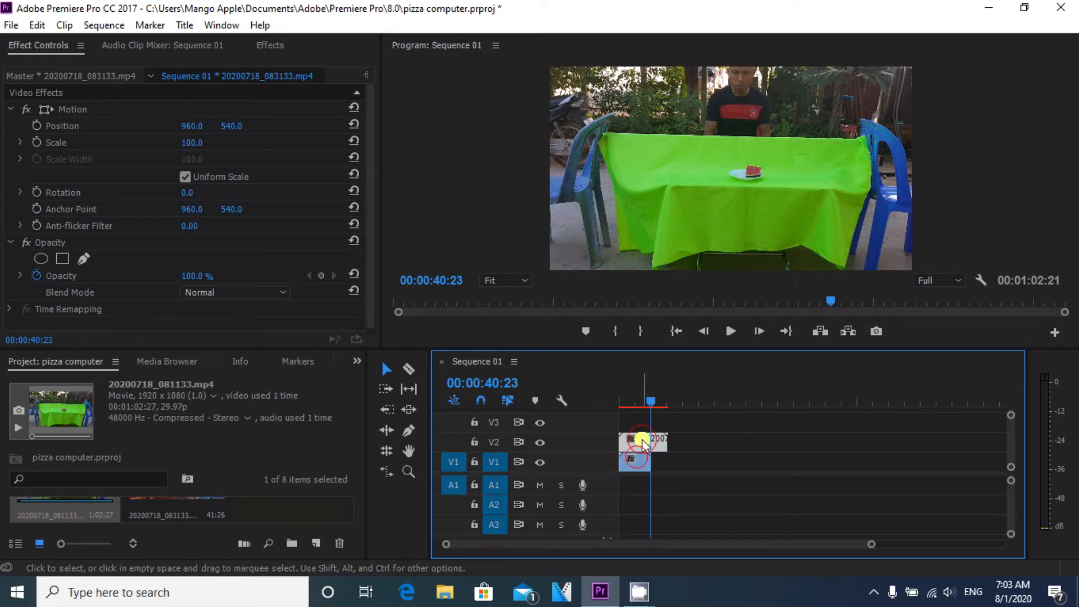
click(637, 460)
click(651, 438)
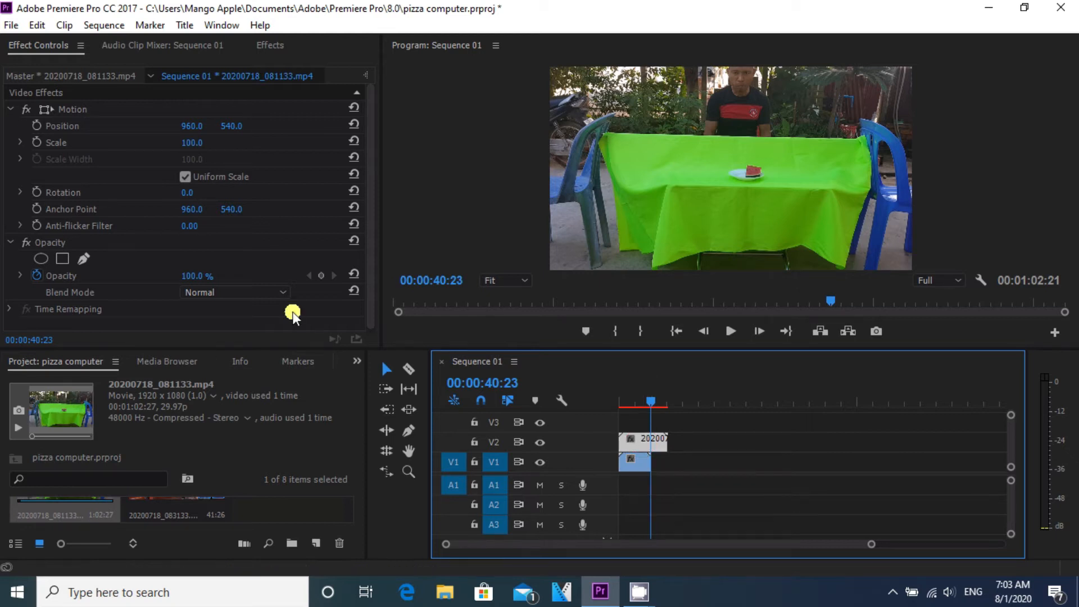
click(284, 296)
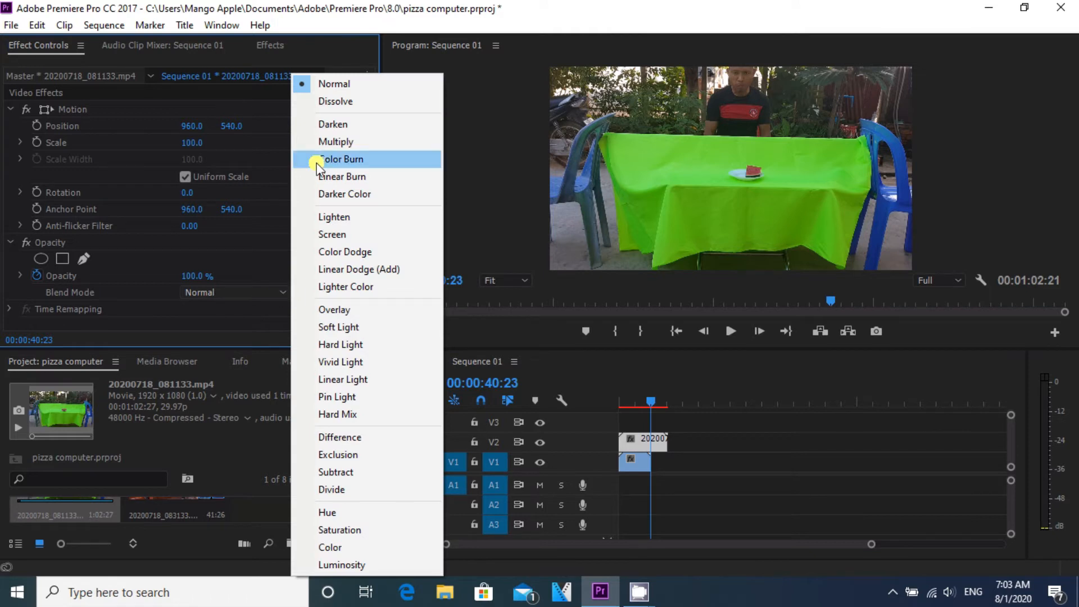
click(322, 147)
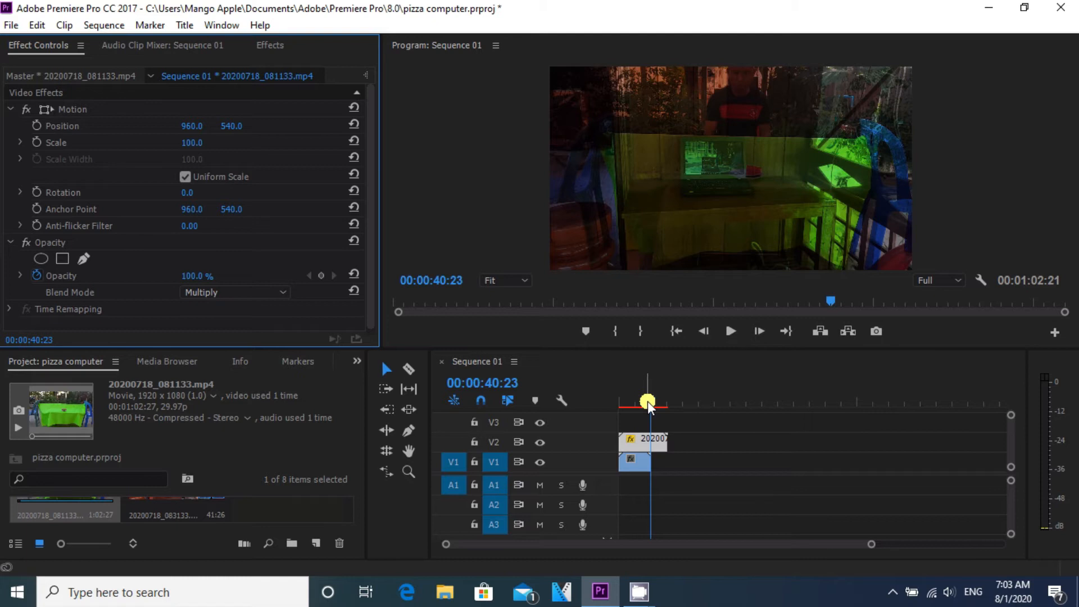
Step: Move the V2 clip to position 867, 800 and set its scale to 97
click(642, 438)
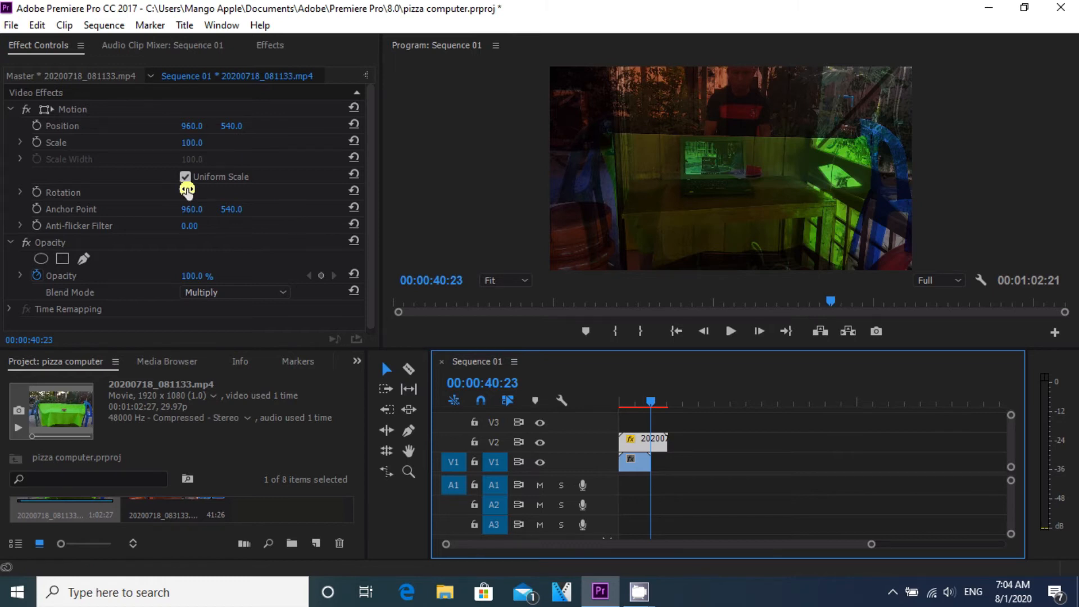
click(374, 223)
click(375, 180)
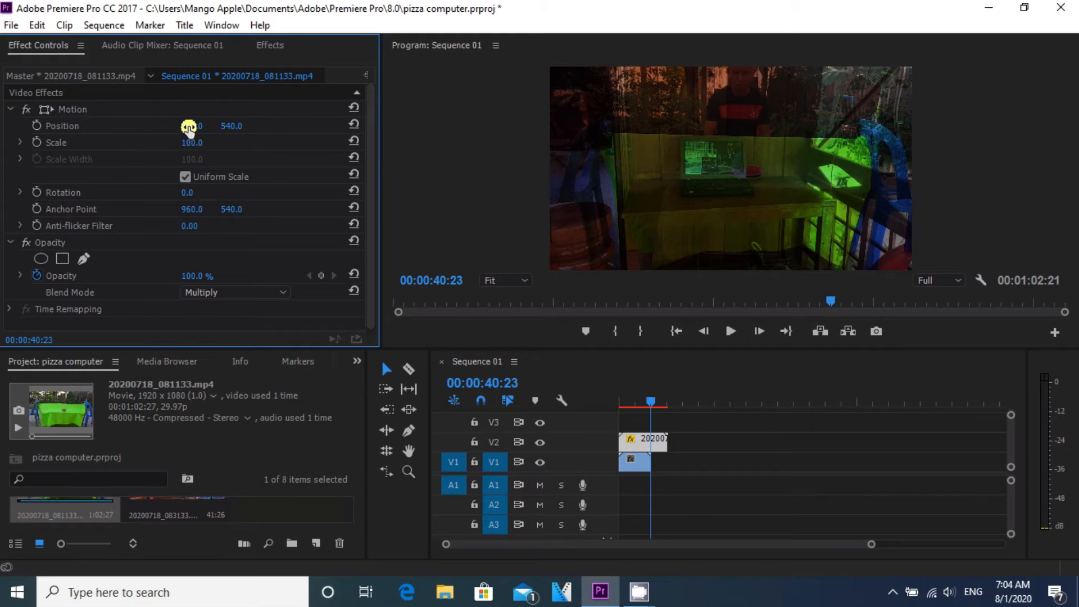
drag(188, 129, 122, 135)
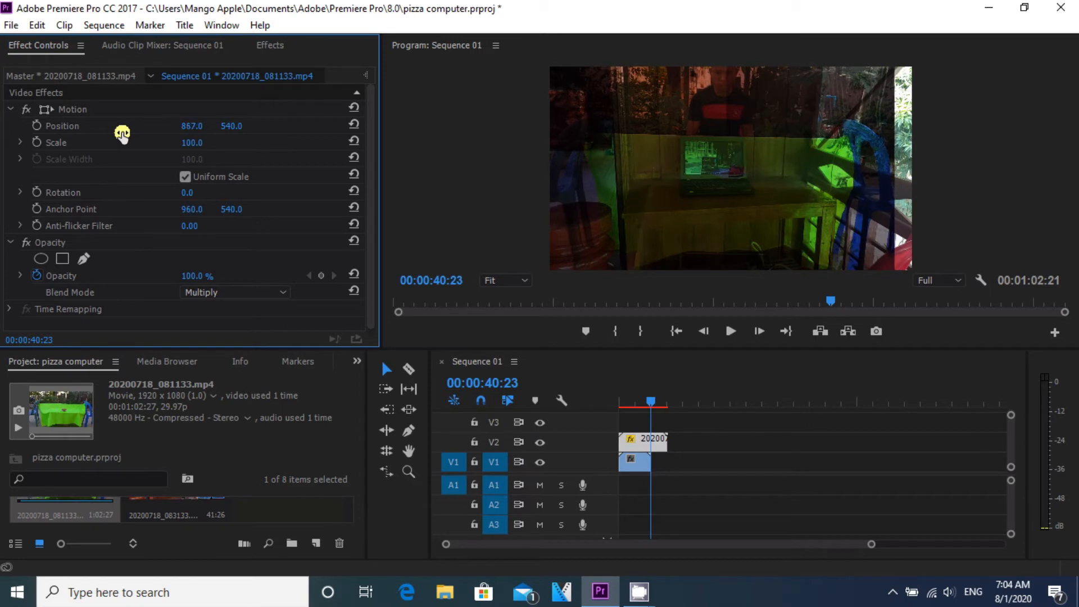
drag(229, 125, 441, 91)
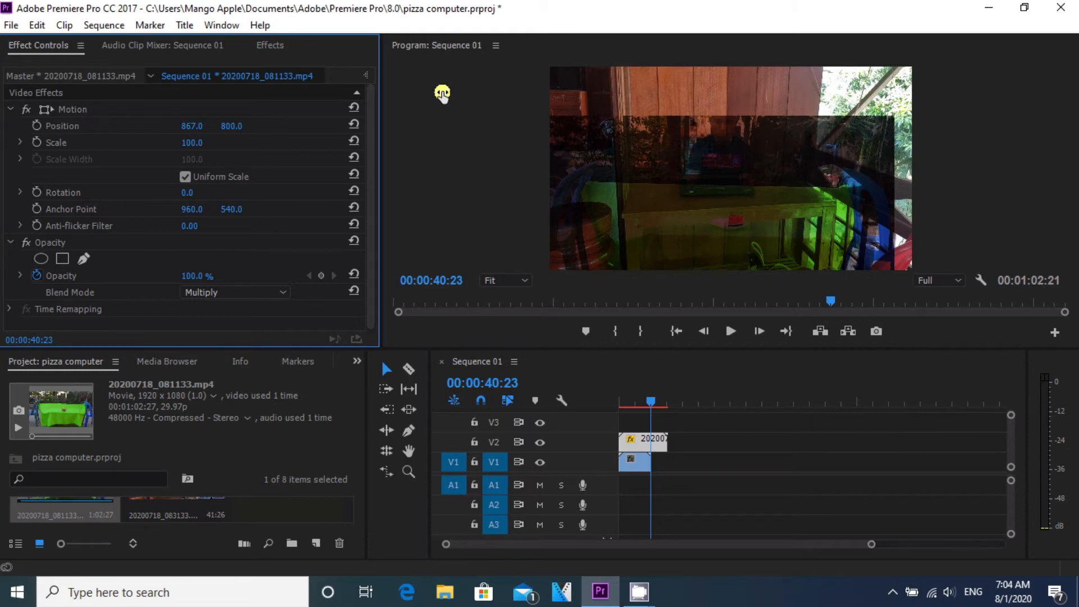
drag(196, 153, 185, 135)
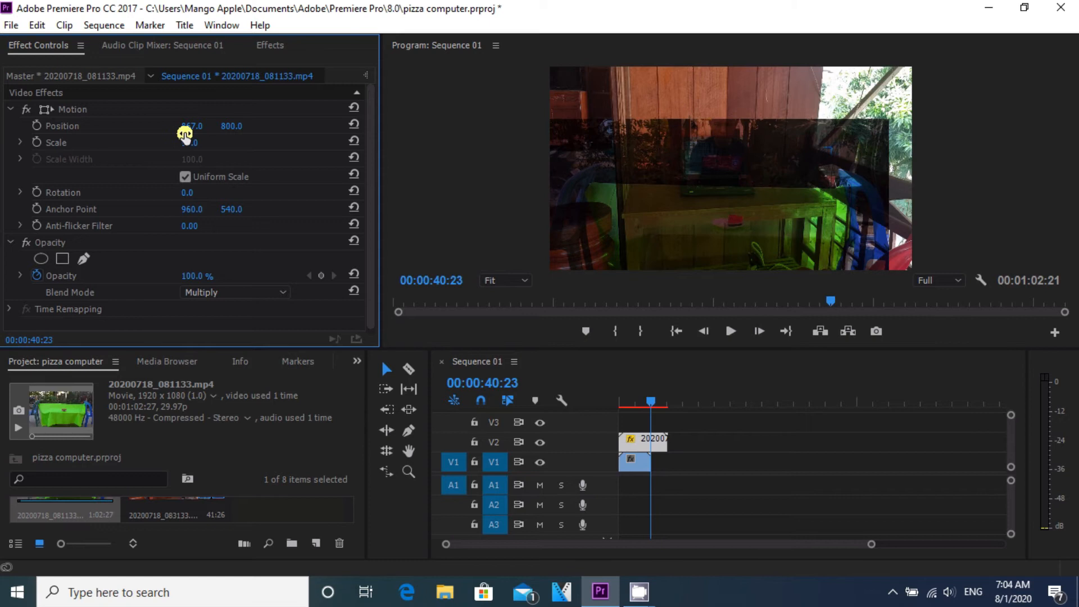
Step: Scale the background clip 20200718_083133.mp4 on track V1 to 258
click(636, 464)
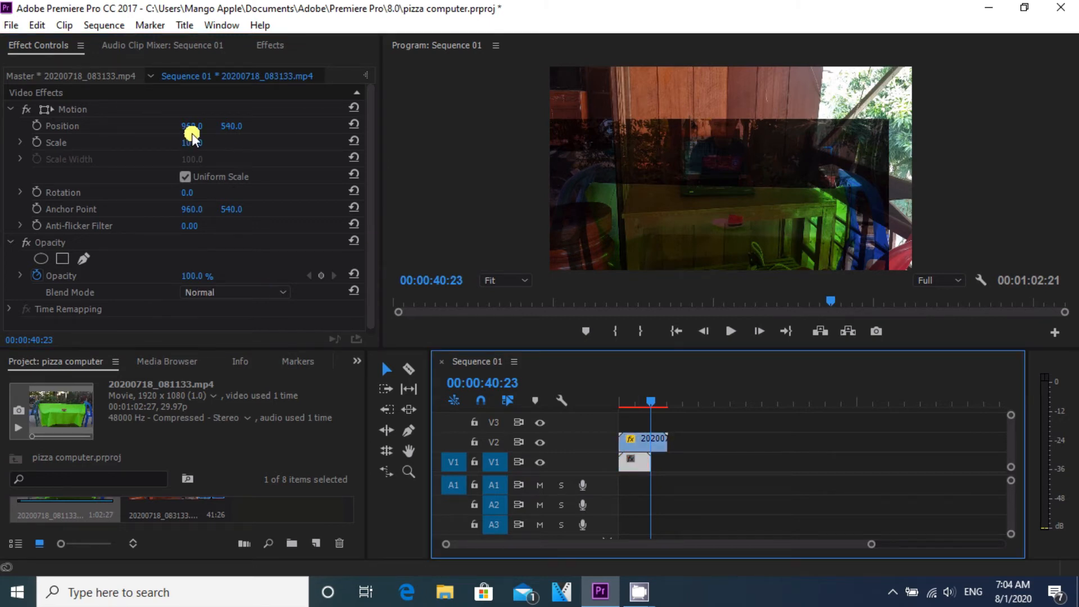
drag(185, 140, 313, 144)
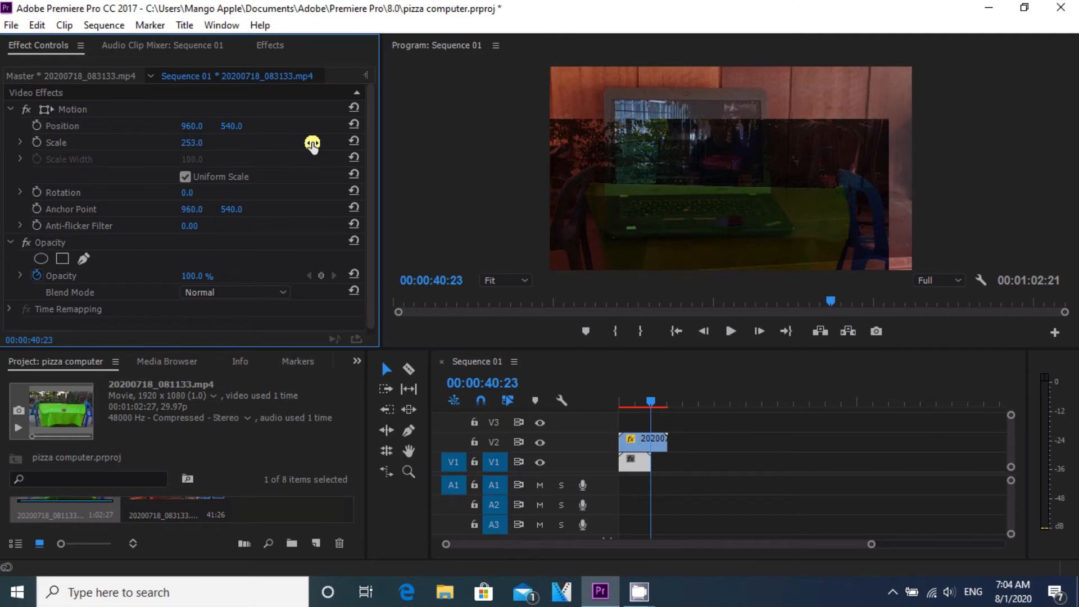
drag(313, 144, 321, 146)
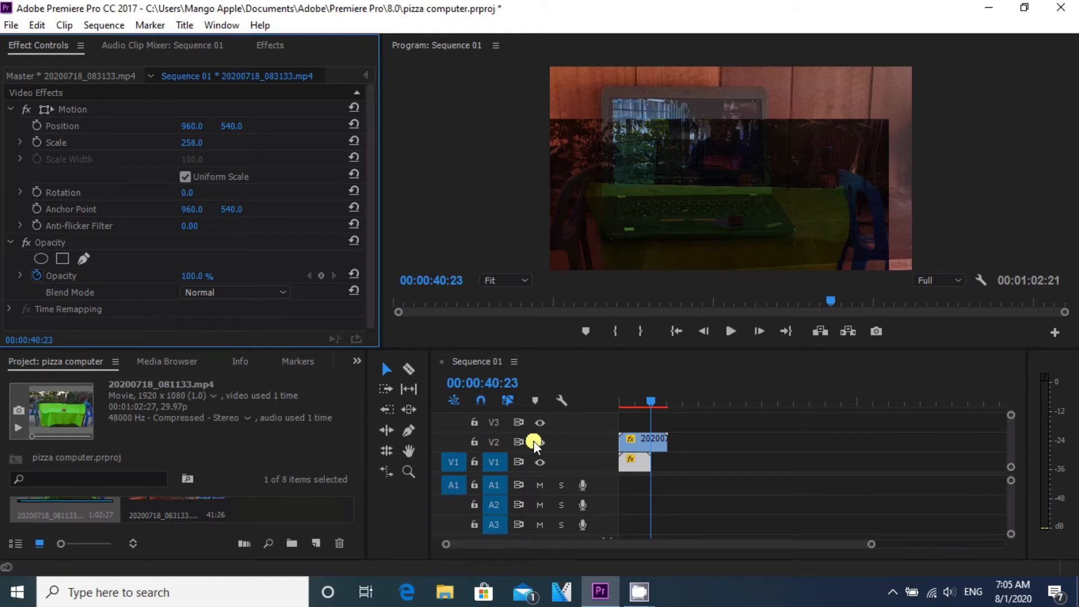
Step: Set the V2 clip's scale to 117 and its position to 664, 801
click(634, 461)
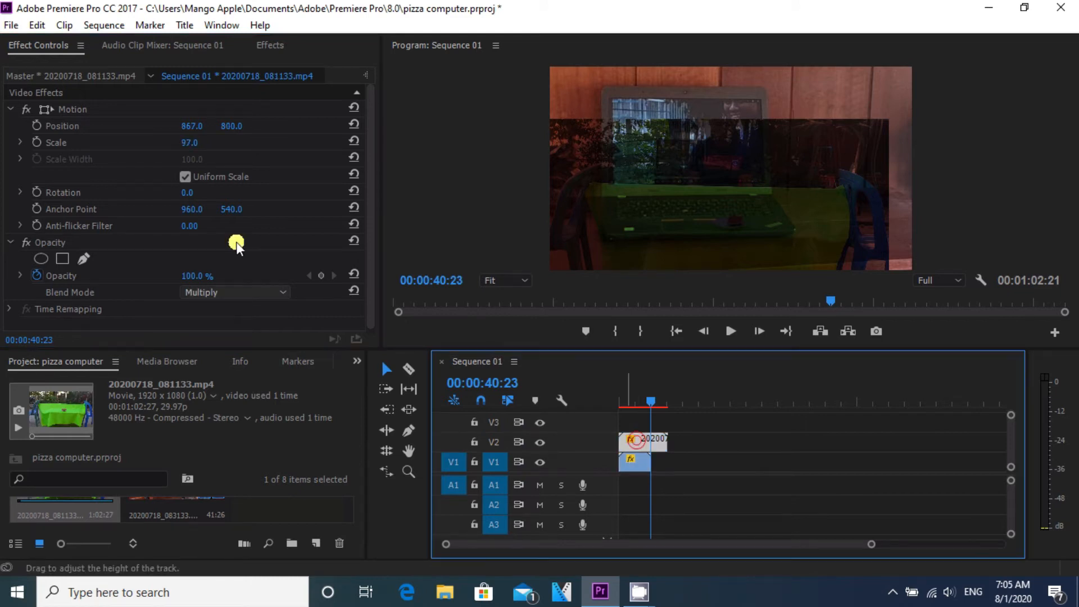
drag(189, 142, 209, 152)
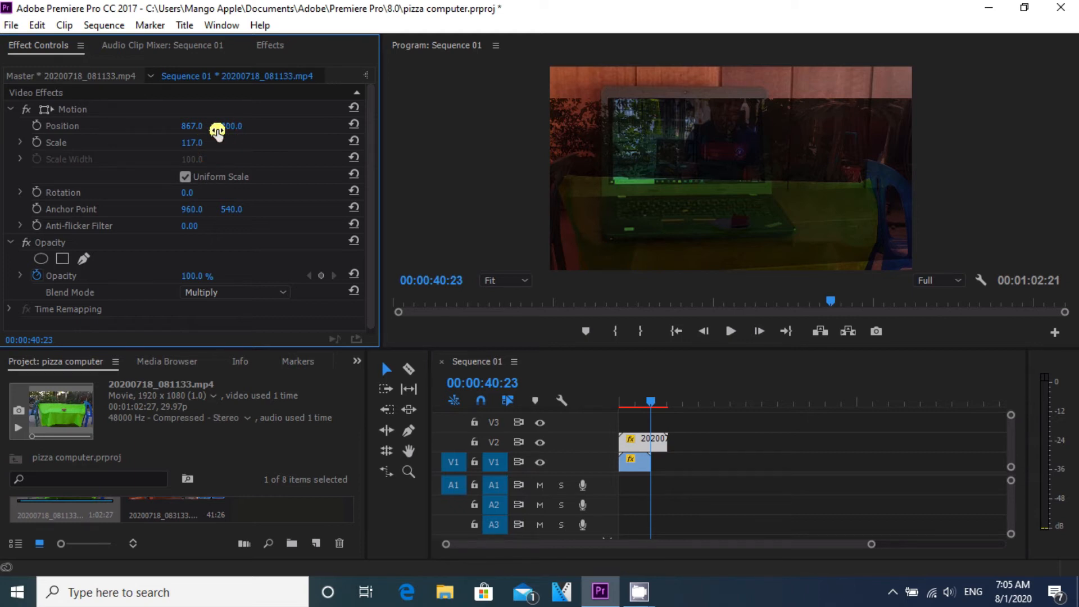
mouse_move(208, 132)
mouse_down()
mouse_move(195, 129)
mouse_move(212, 136)
mouse_up()
drag(192, 127, 11, 124)
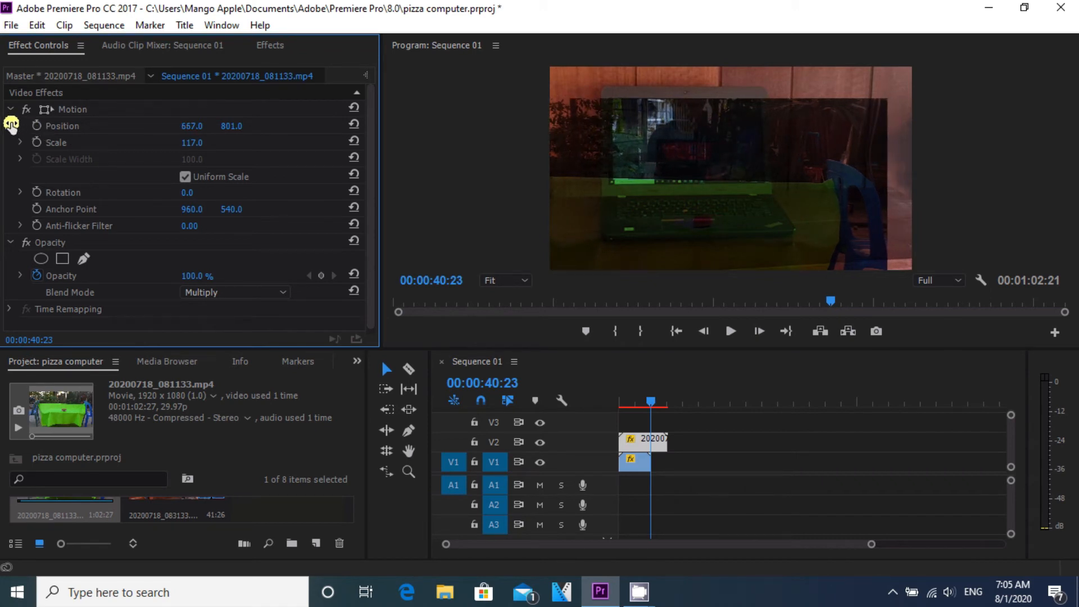
drag(12, 124, 10, 124)
drag(10, 124, 8, 125)
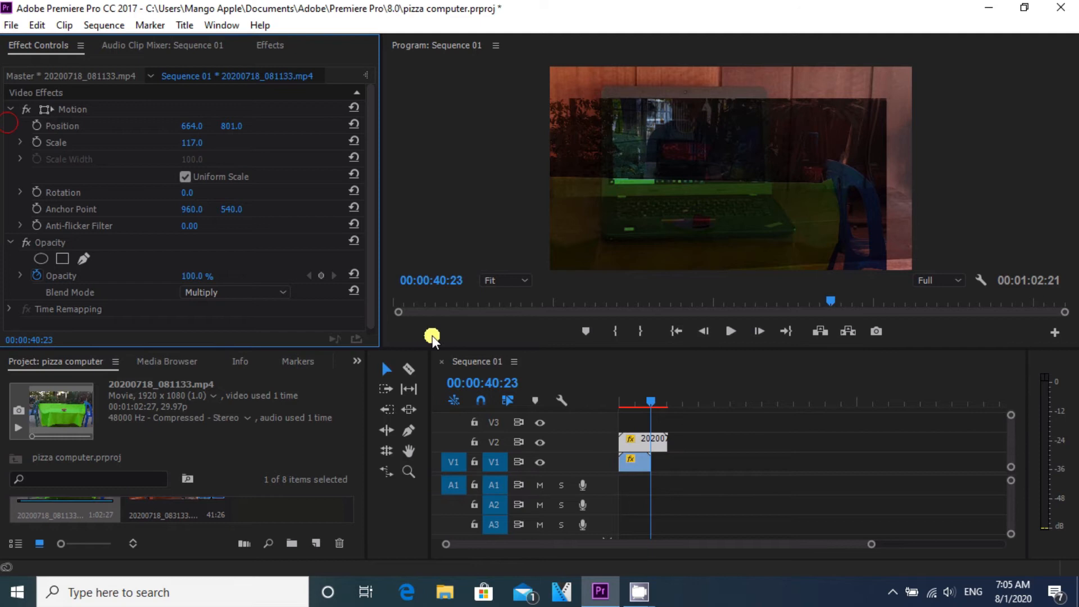
Step: Scrub through the sequence to review the composite over time
click(639, 403)
mouse_move(639, 403)
mouse_down()
mouse_move(621, 405)
mouse_move(634, 404)
mouse_up()
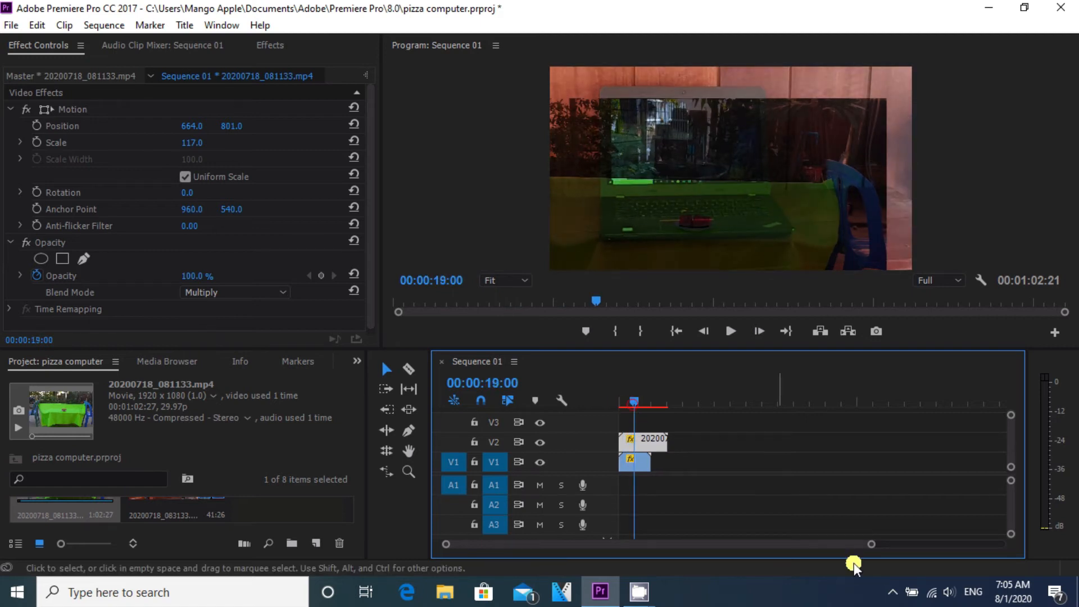
drag(874, 544, 742, 544)
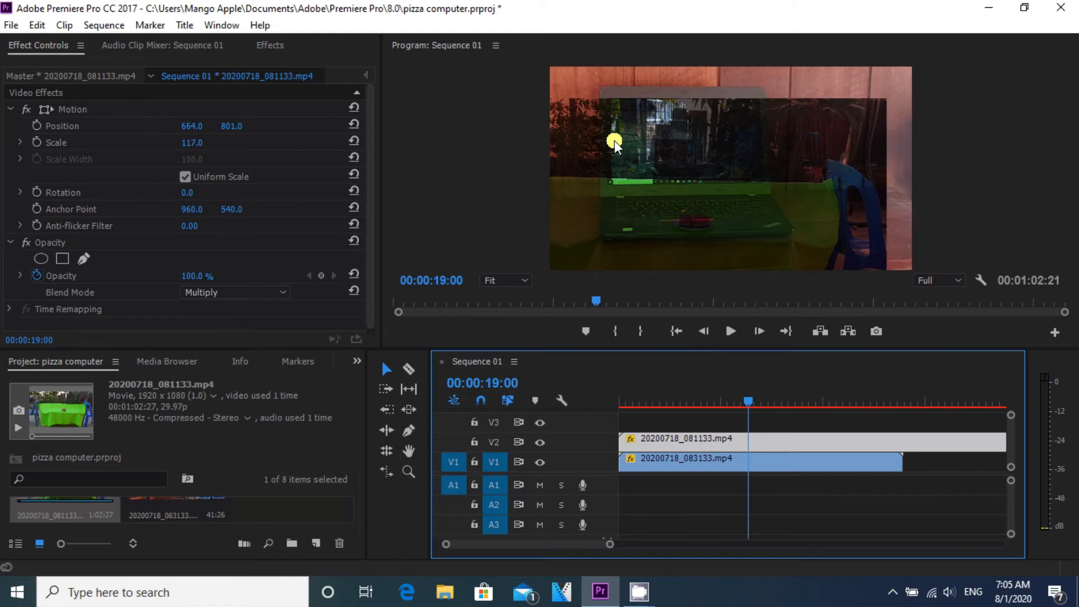
drag(747, 401, 873, 412)
drag(875, 411, 830, 403)
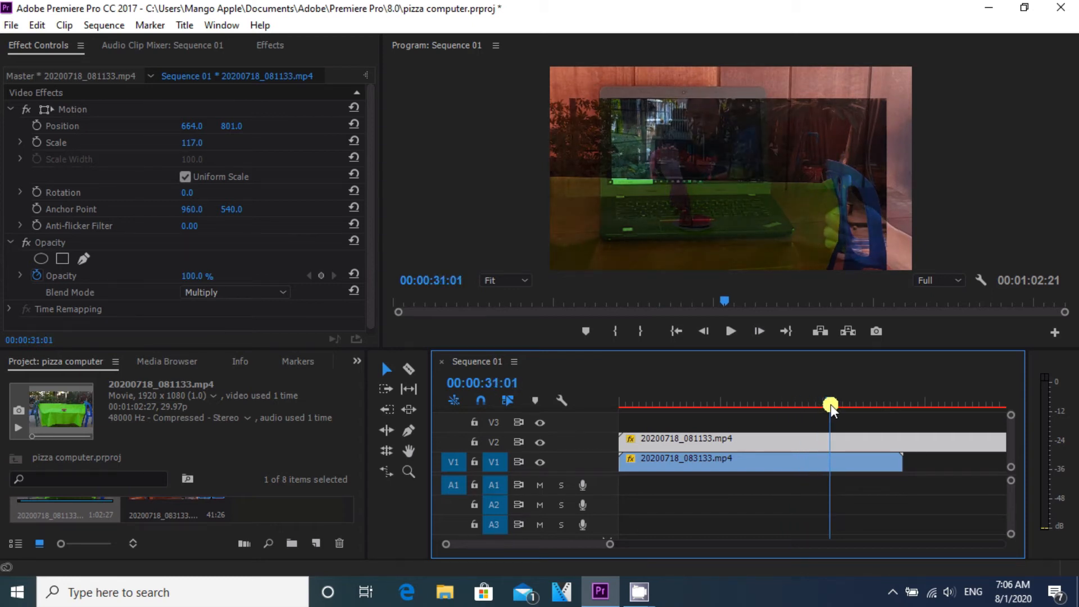
drag(830, 403, 877, 403)
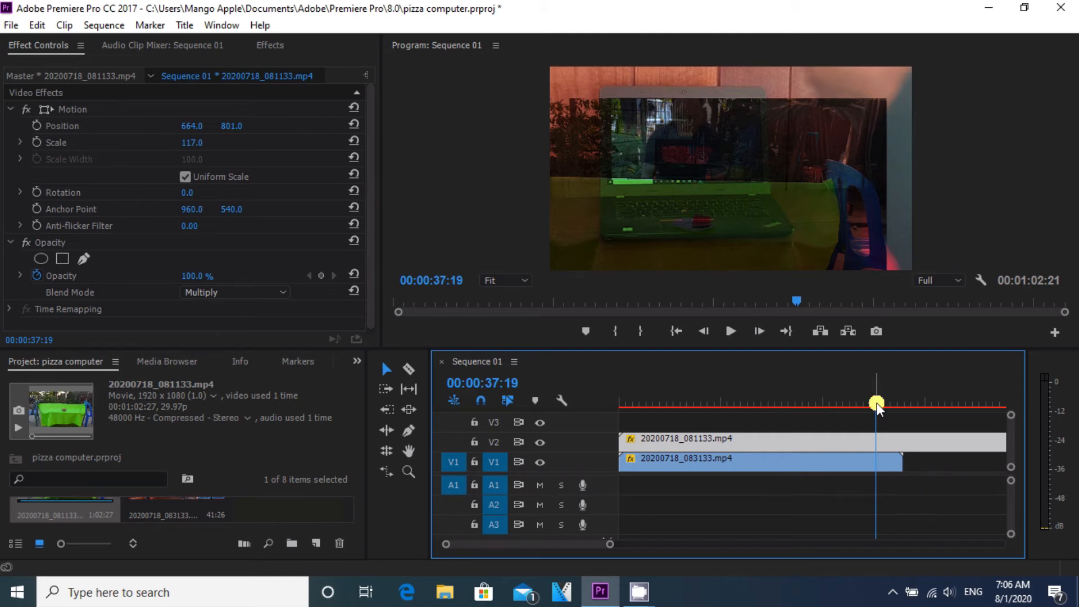
drag(877, 400, 944, 422)
Step: Slide the V1 background clip later in the timeline so it starts after the V2 clip
drag(738, 462, 816, 458)
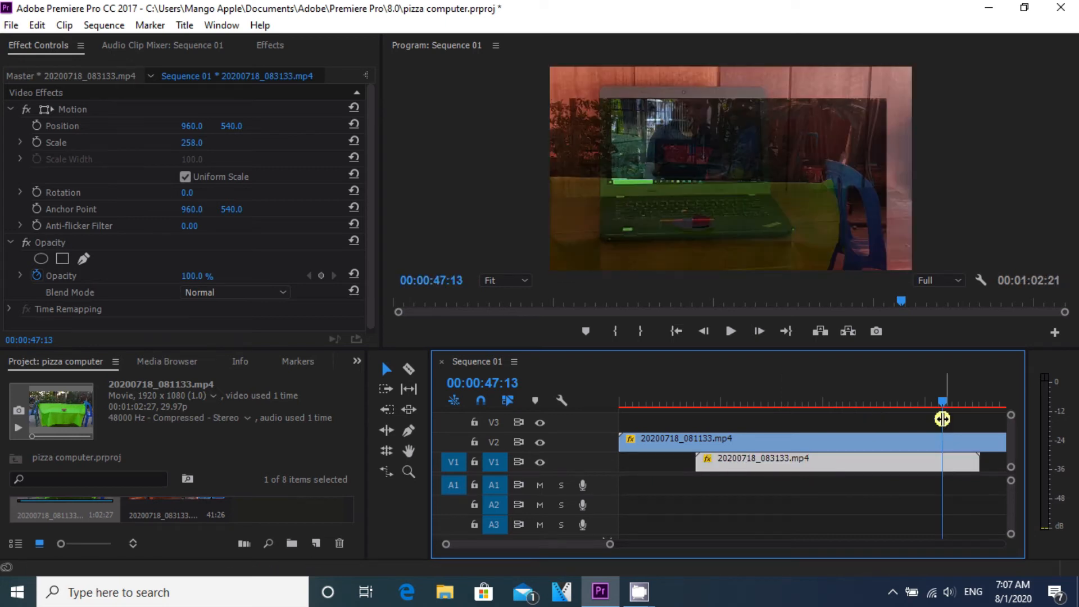
mouse_move(945, 403)
mouse_down()
mouse_move(922, 403)
mouse_move(951, 404)
mouse_up()
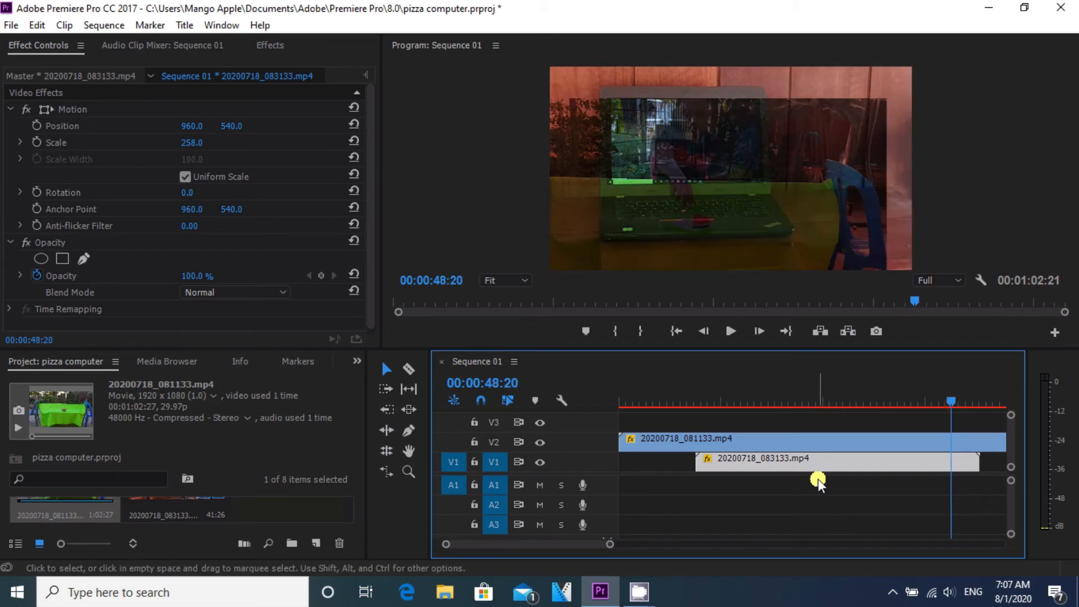
drag(610, 543, 626, 543)
drag(786, 469, 816, 459)
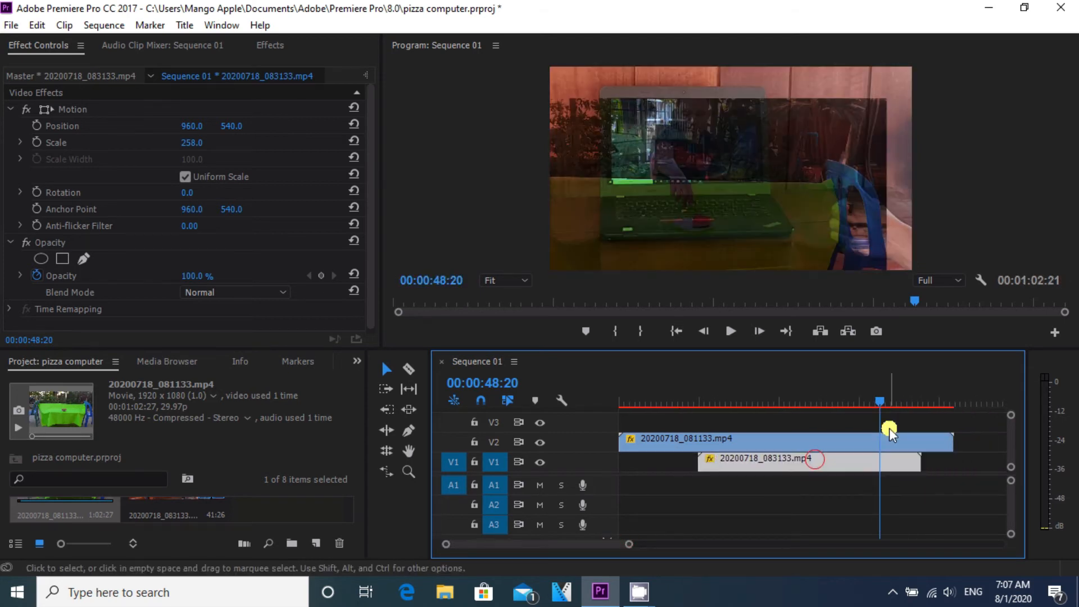
drag(881, 400, 898, 402)
drag(854, 466, 871, 453)
drag(901, 400, 761, 404)
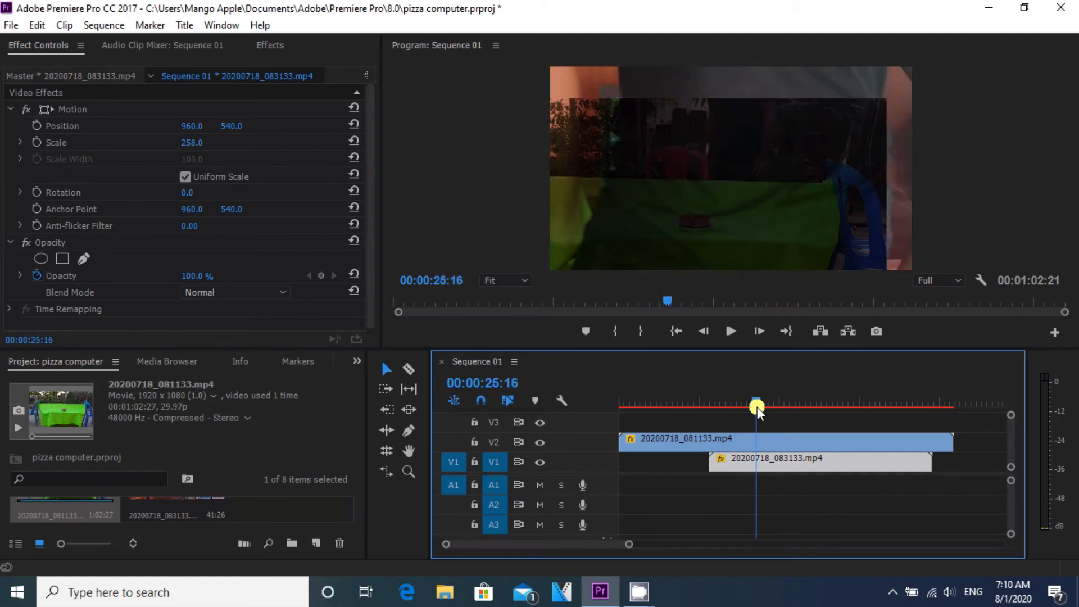
drag(756, 407, 764, 402)
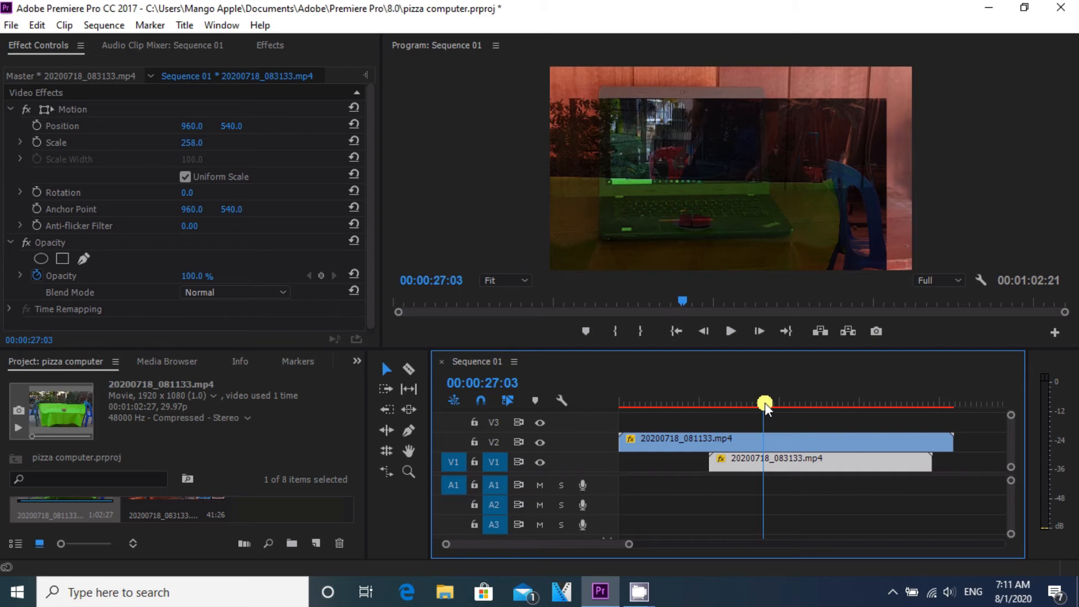
drag(763, 402, 763, 403)
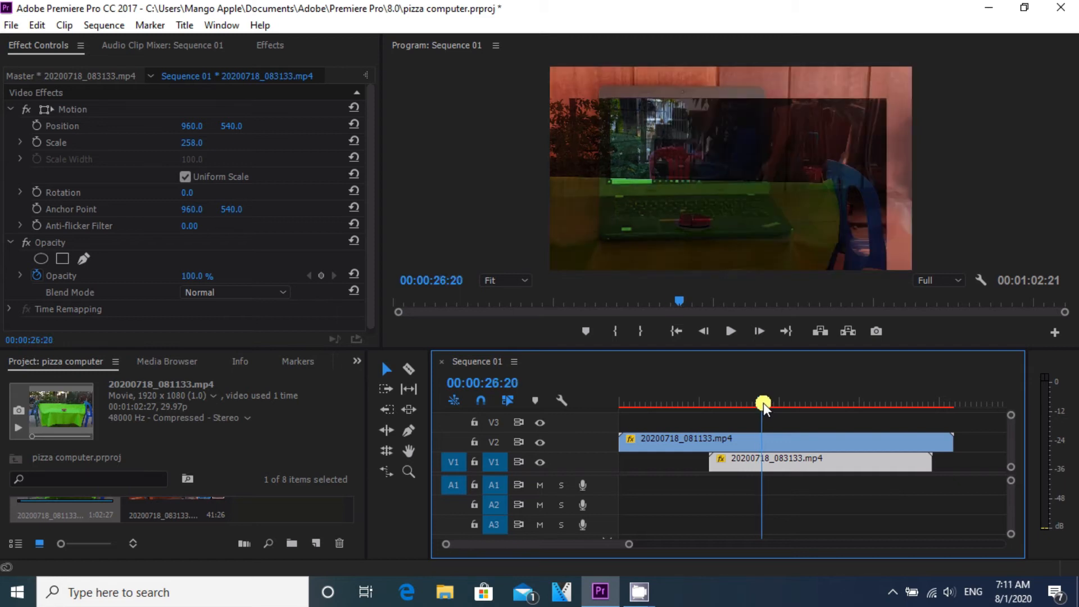
drag(768, 457, 761, 459)
Step: Cut both the V2 and V1 clips with the Razor tool at 00:00:51:18
drag(759, 409, 895, 413)
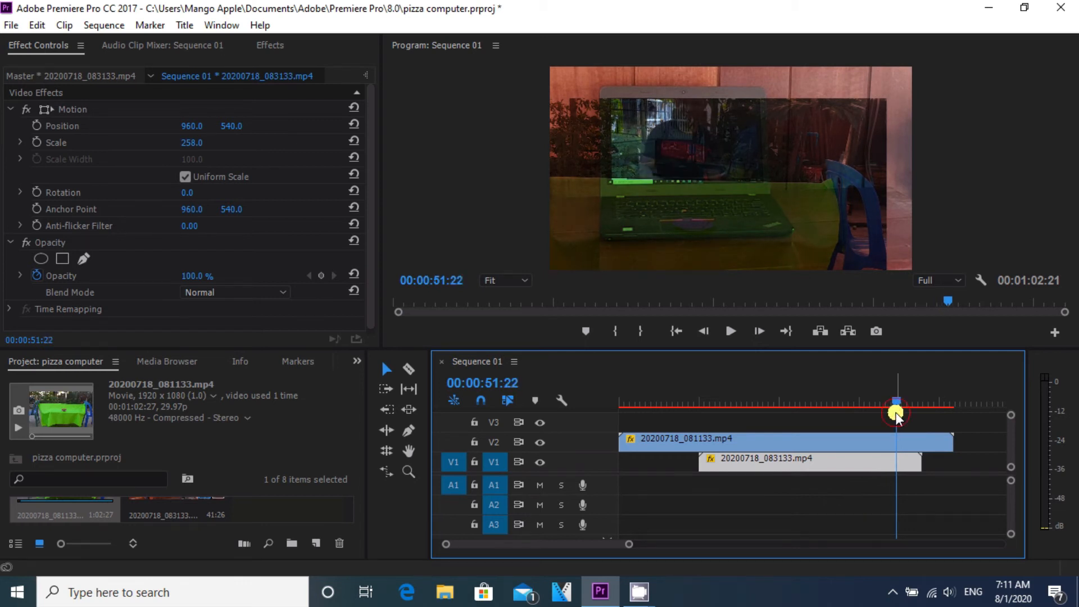
drag(896, 403, 897, 404)
click(409, 369)
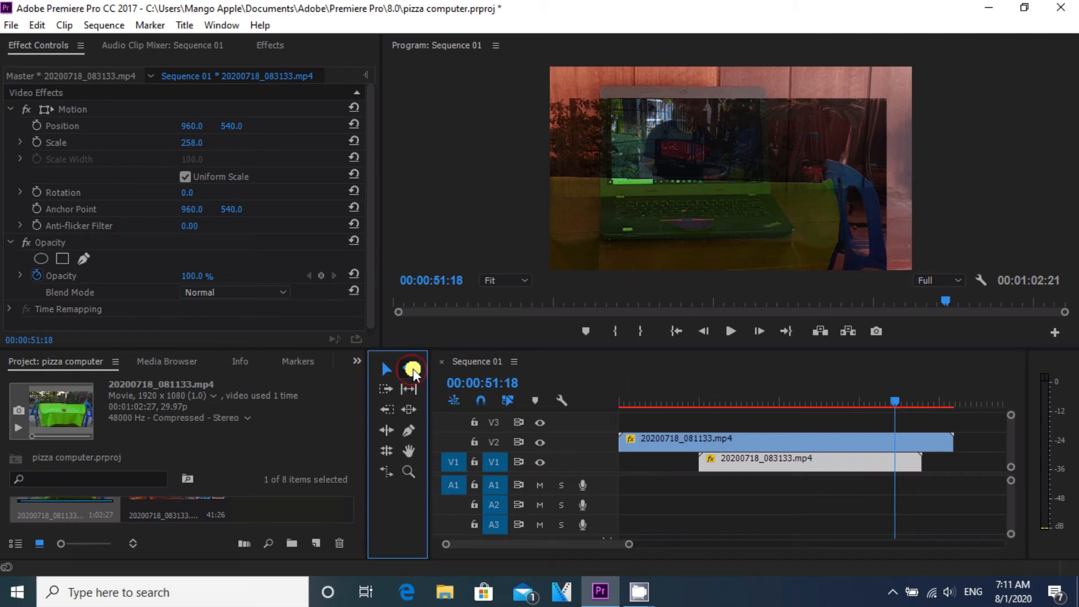
click(898, 444)
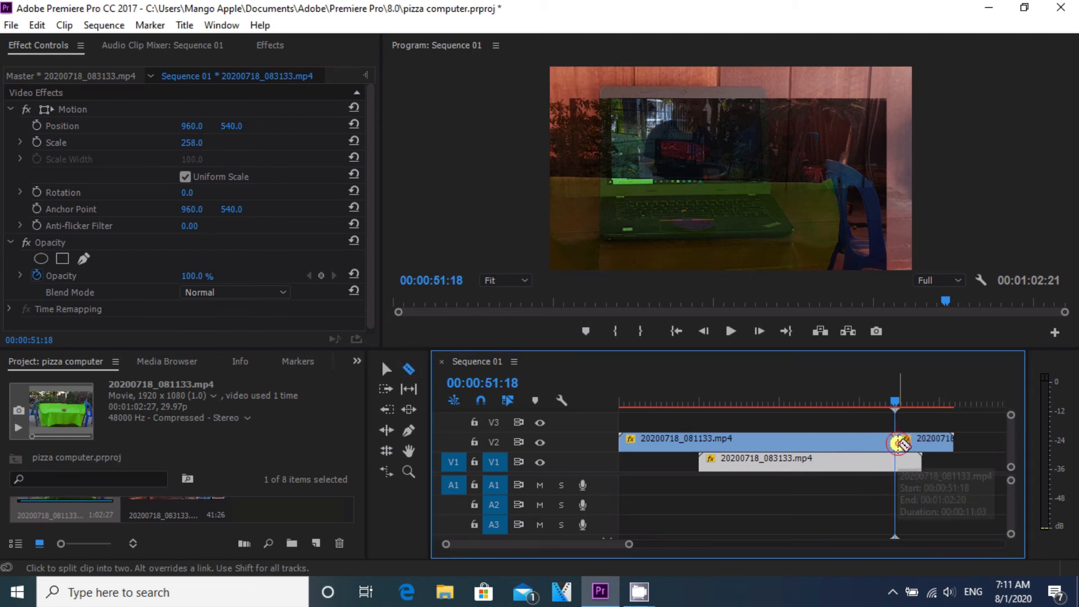
click(897, 461)
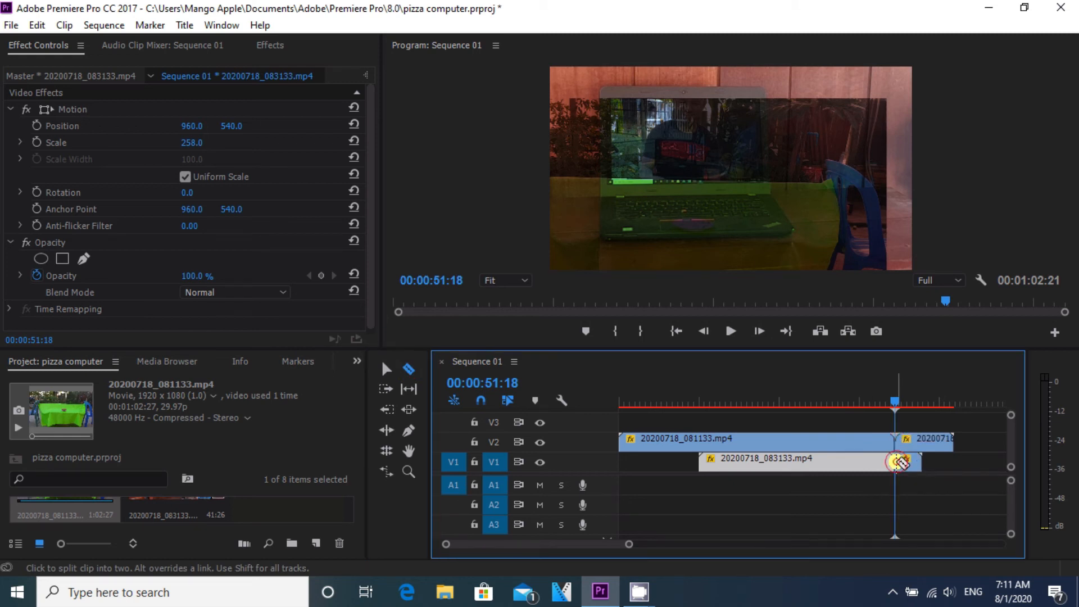
Step: Delete the trailing segments of both clips after the cut
click(386, 369)
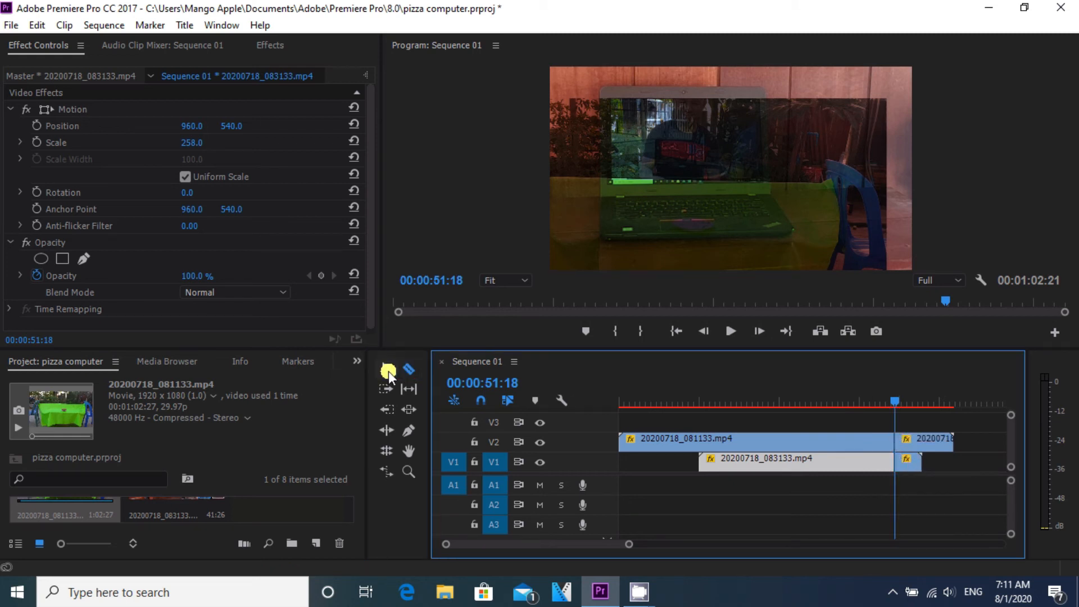
click(933, 440)
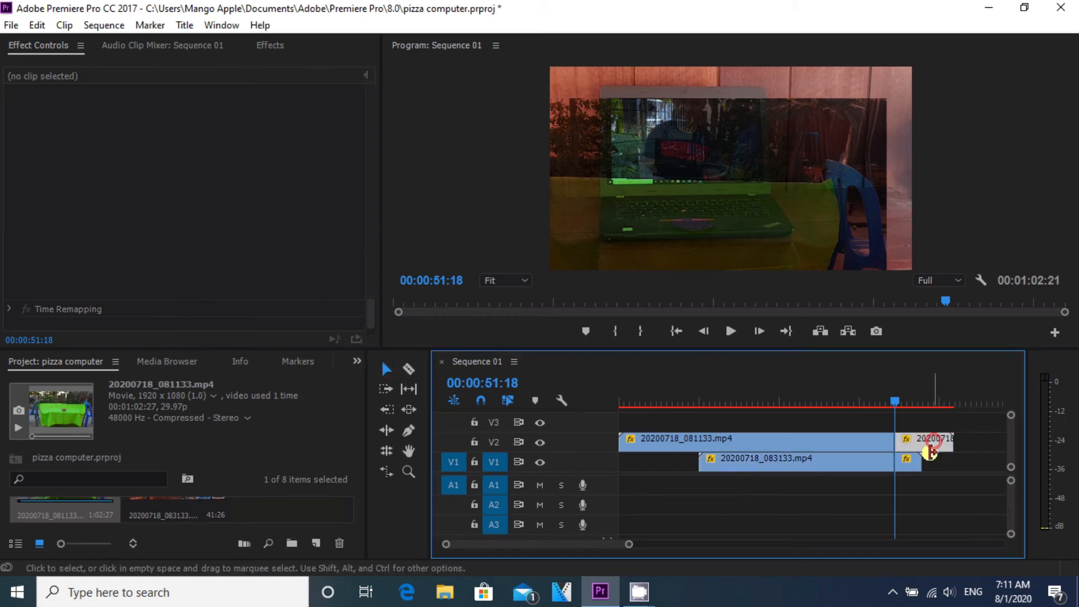
key(Delete)
click(913, 463)
key(Delete)
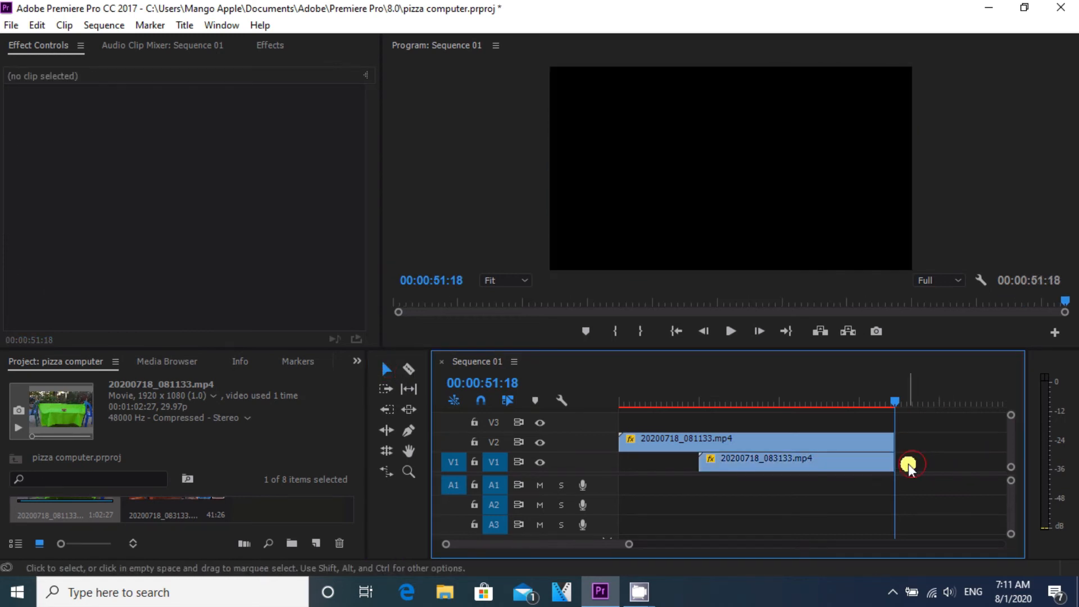
Step: Cut both the V2 and V1 clips with the Razor tool at 00:00:25:16
drag(894, 397, 755, 403)
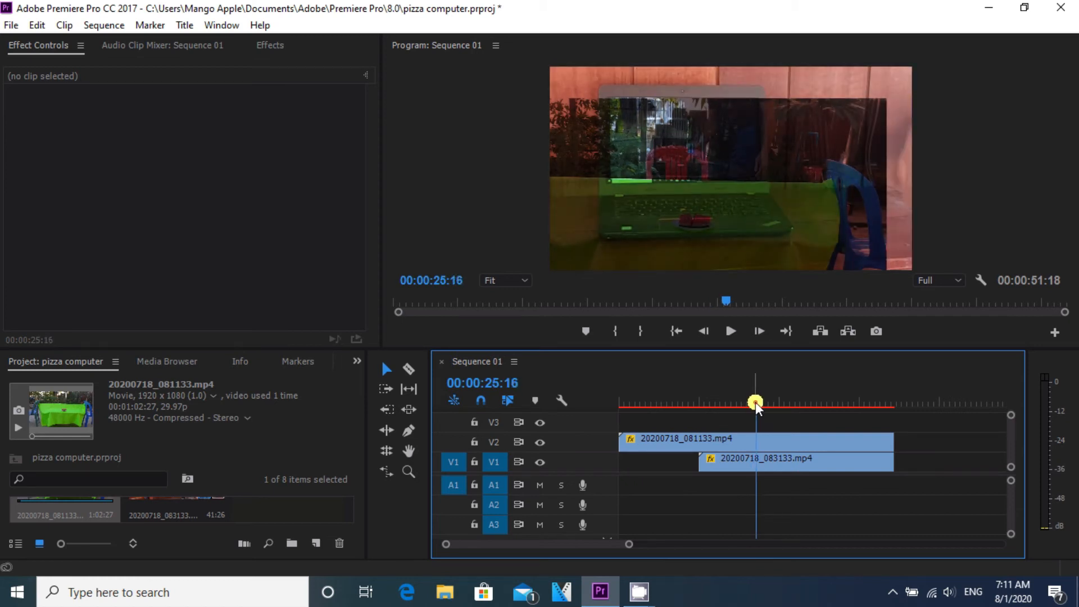
click(409, 366)
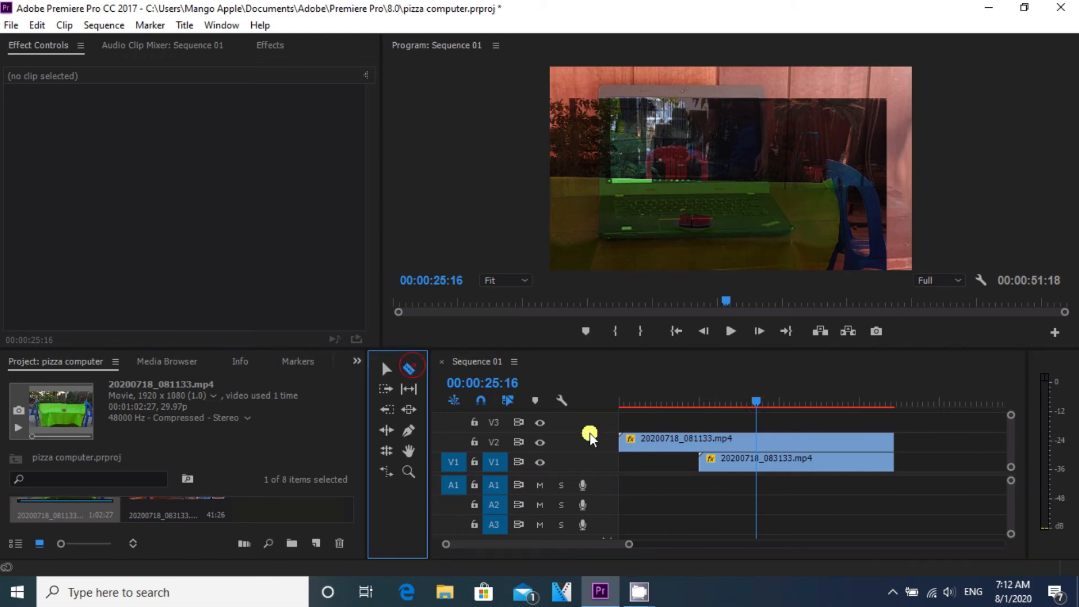
click(756, 441)
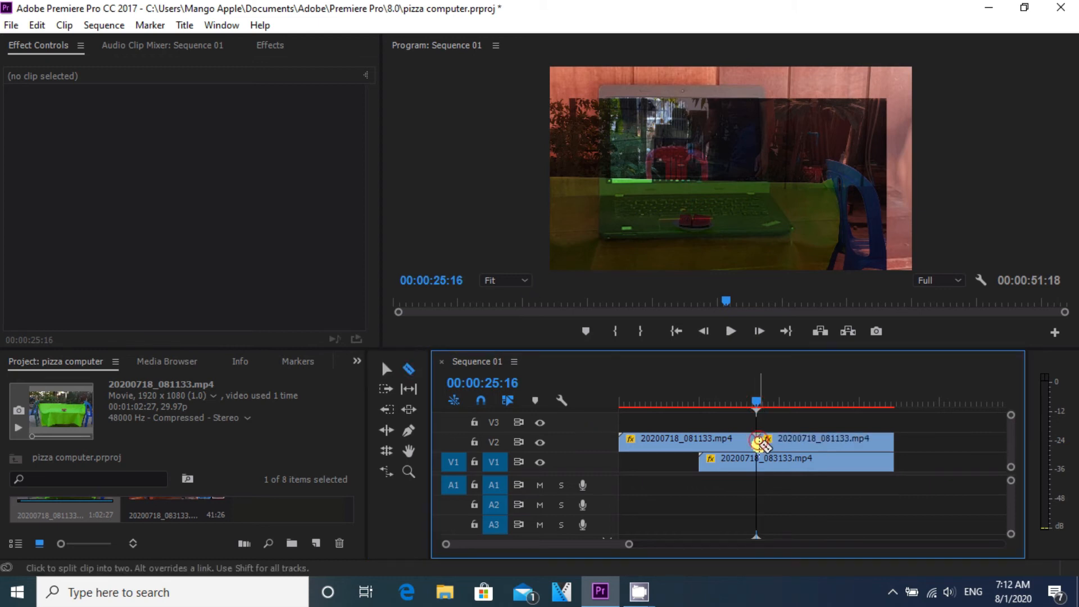
click(760, 462)
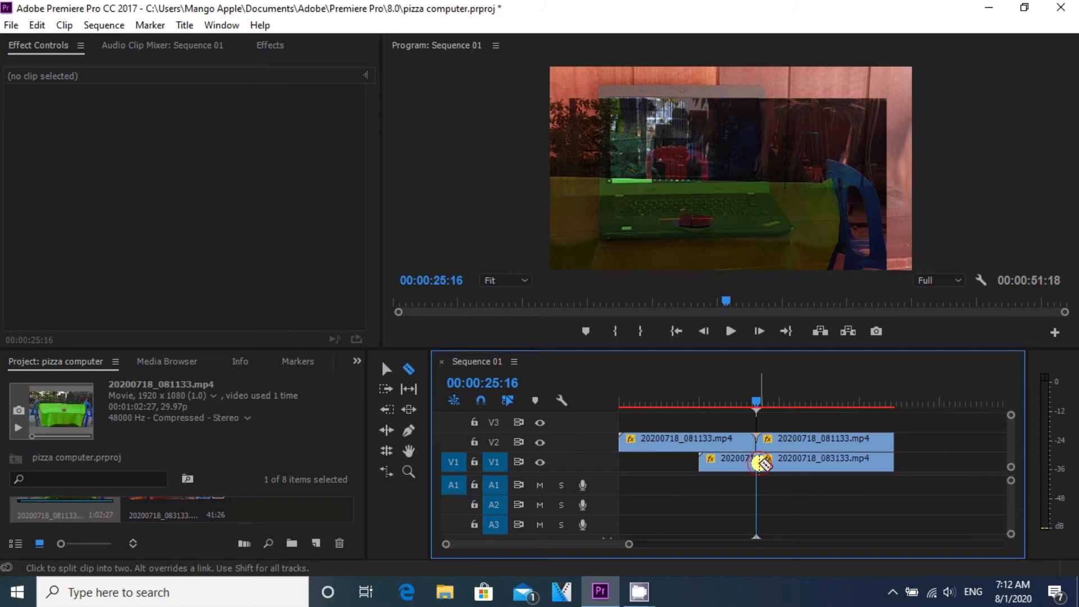
Step: Delete the leading segments of both clips before the cut
click(384, 369)
click(698, 438)
key(Delete)
click(725, 461)
key(Delete)
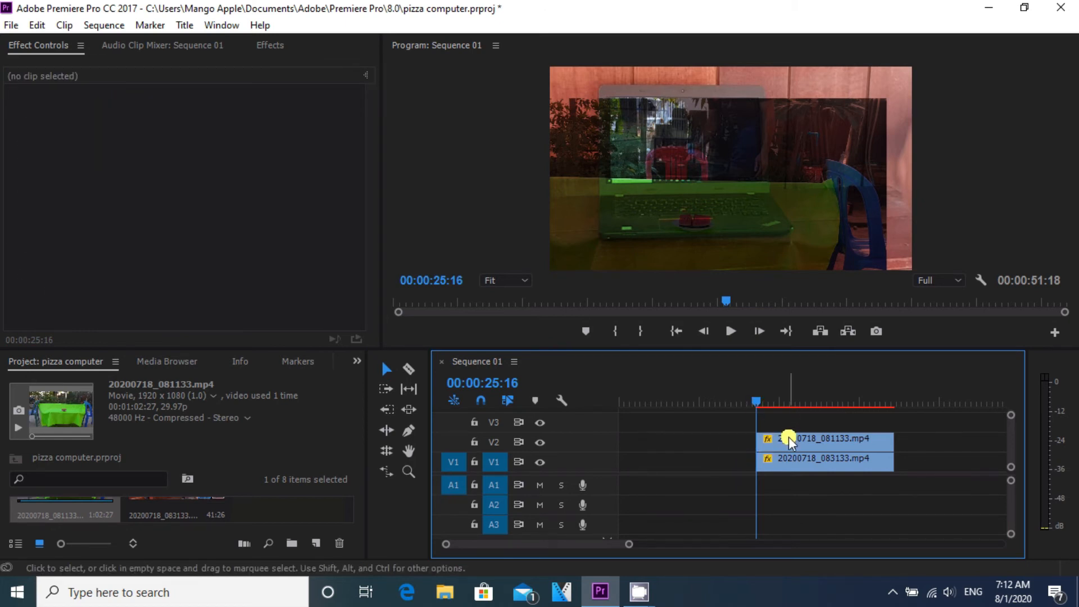
Step: Draw a closed pen mask on the V2 clip's opacity around the laptop screen and the keyboard area below it
mouse_move(755, 400)
mouse_down()
mouse_move(786, 403)
mouse_move(760, 410)
mouse_up()
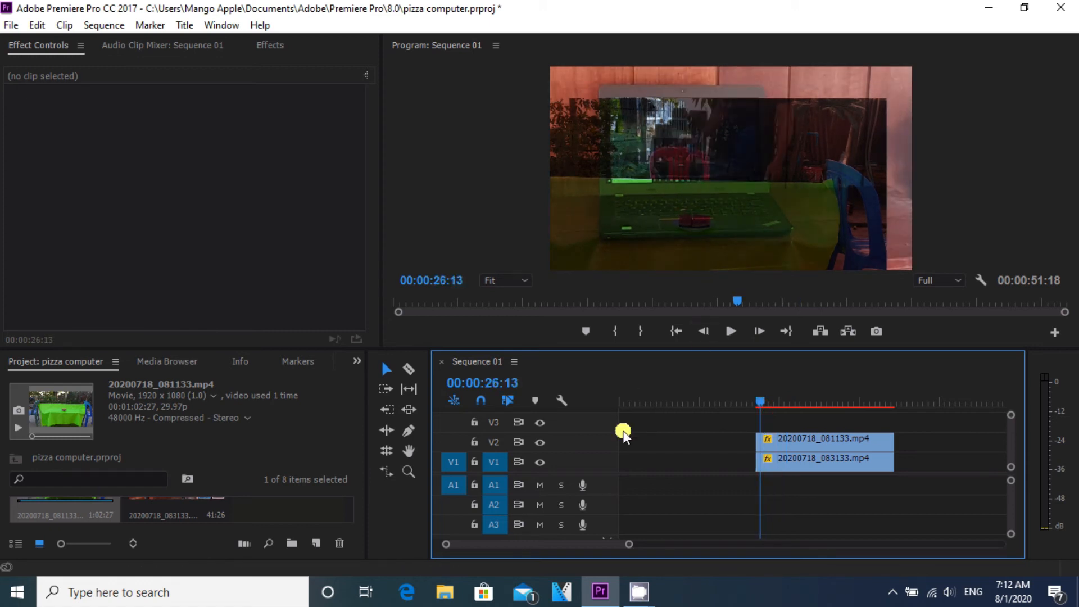
click(795, 440)
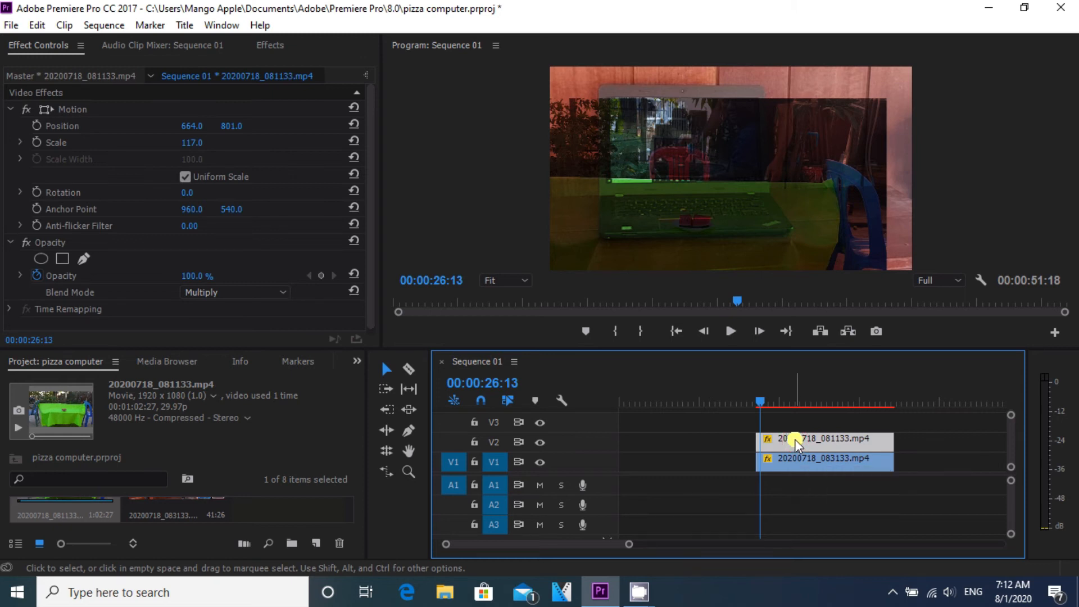
click(84, 261)
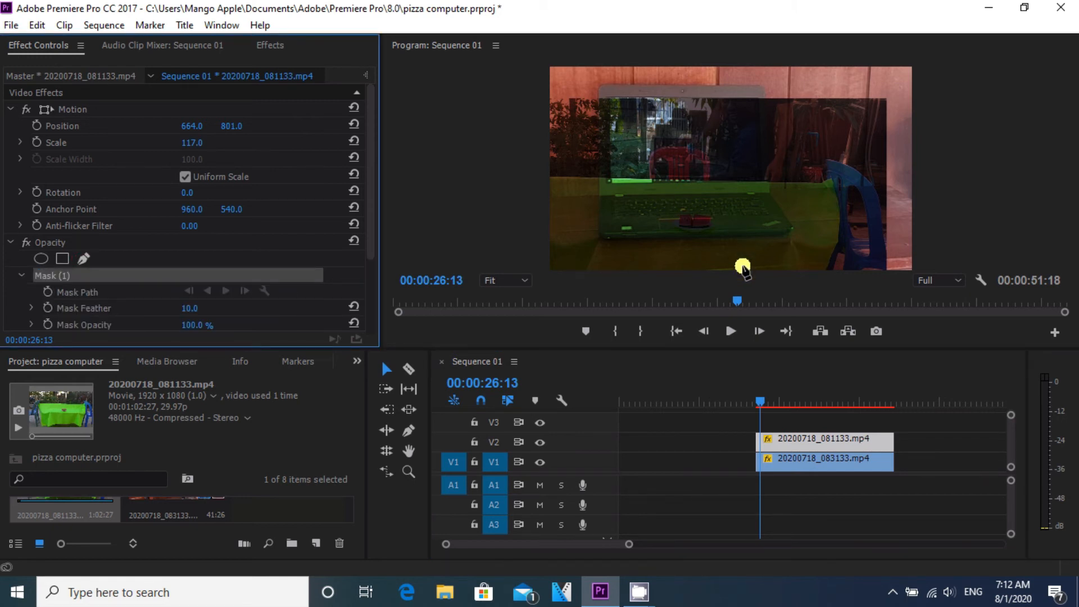
click(611, 99)
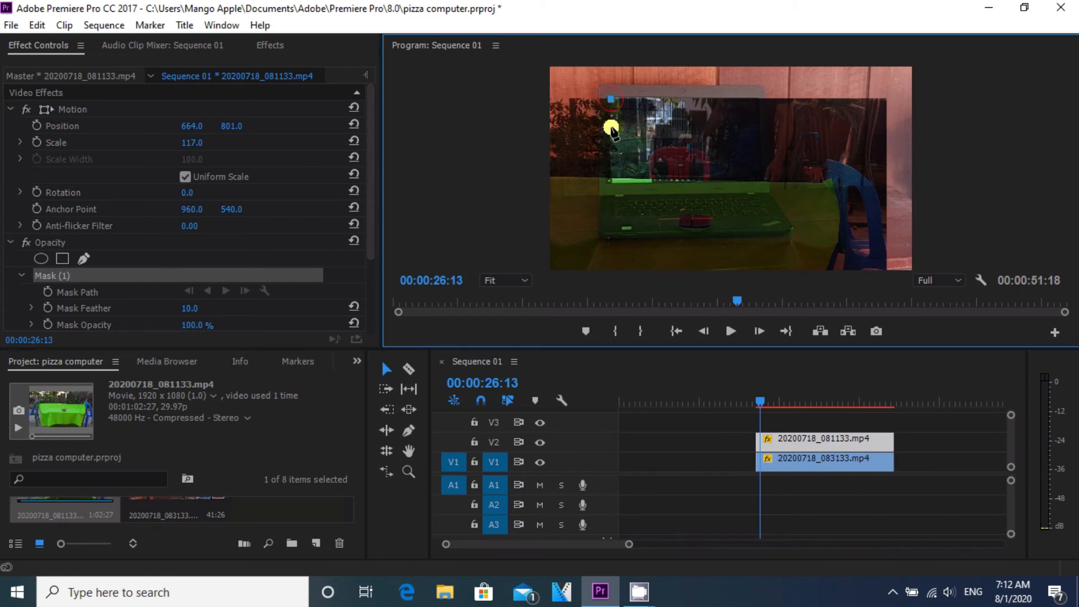
click(612, 180)
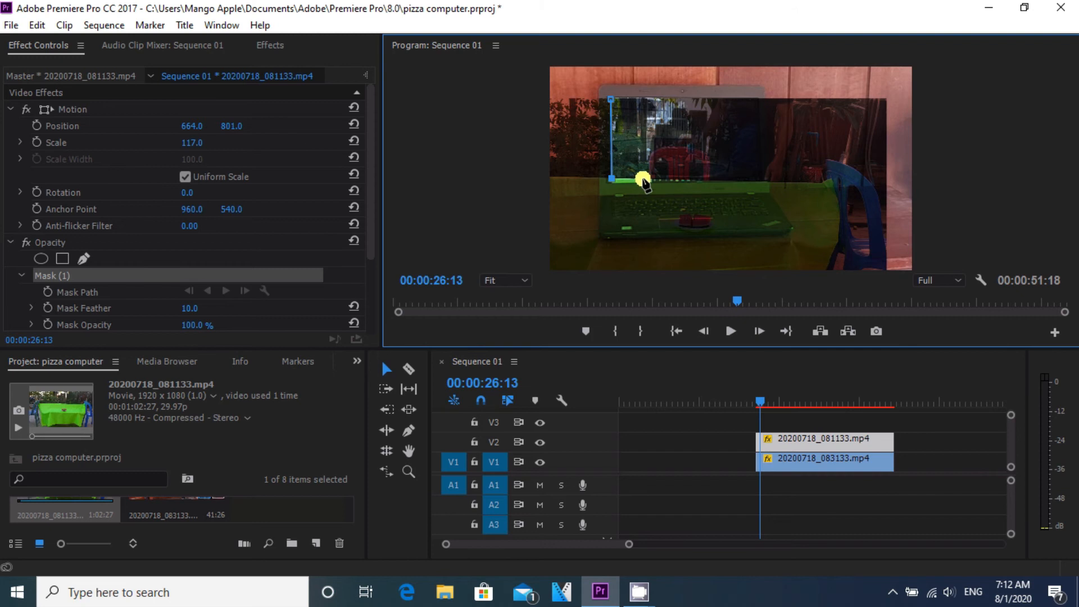
click(638, 178)
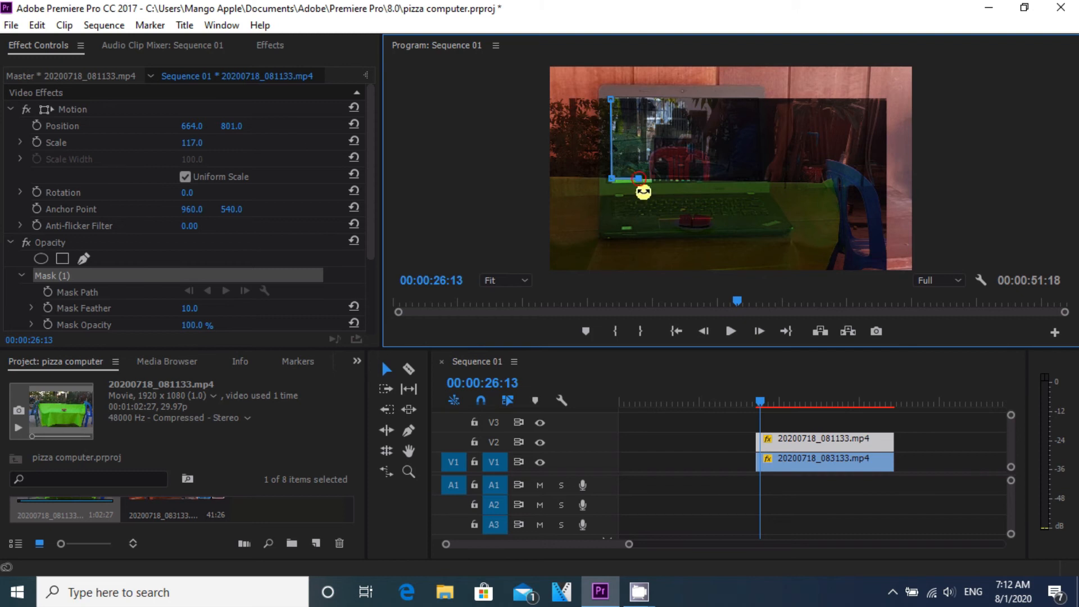
click(652, 222)
click(674, 236)
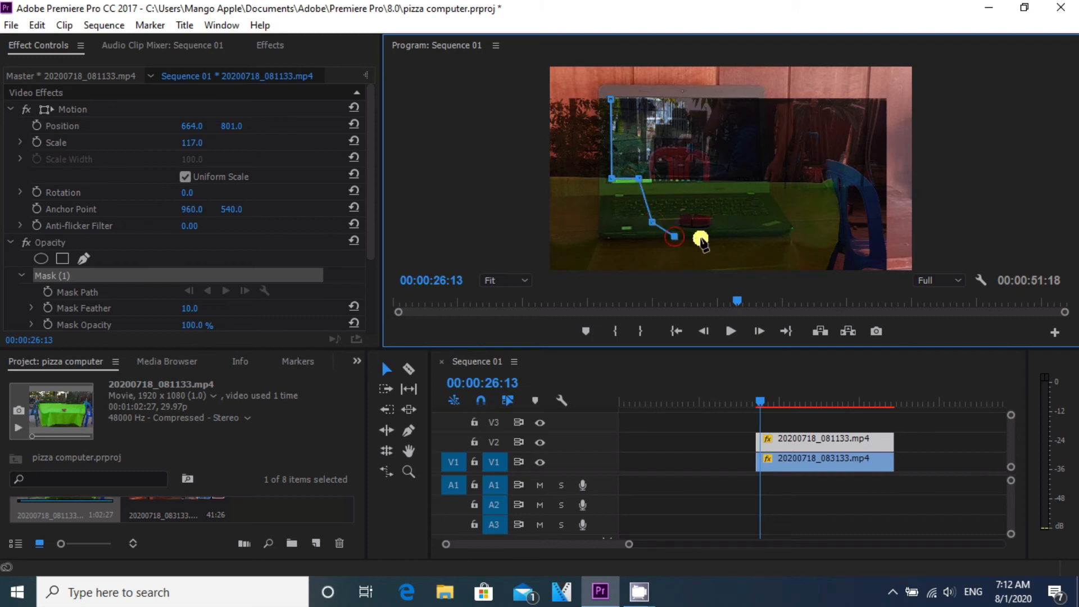
click(706, 236)
click(721, 222)
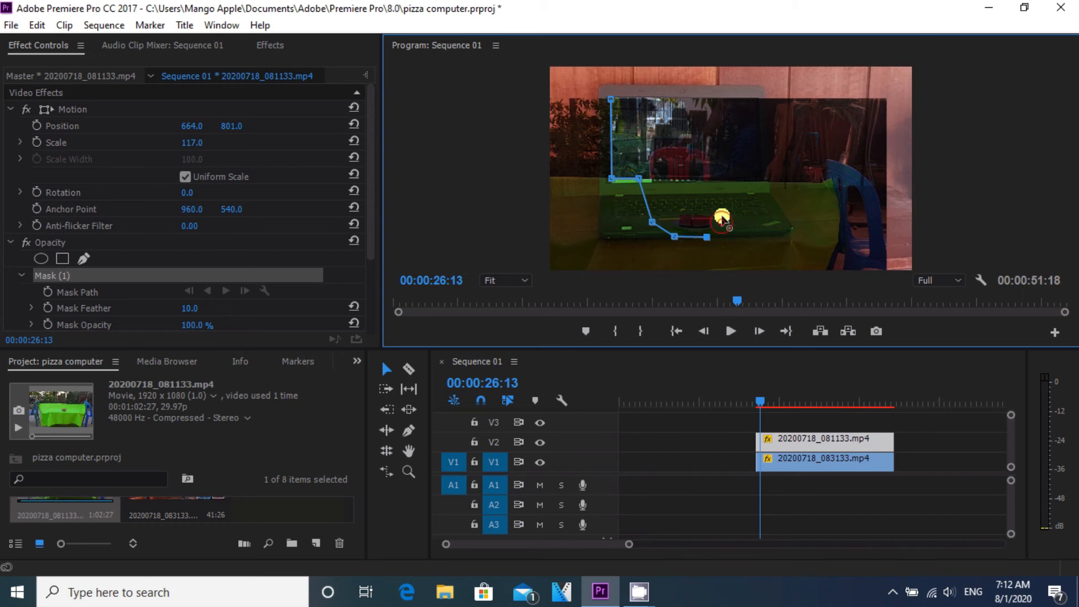
click(718, 182)
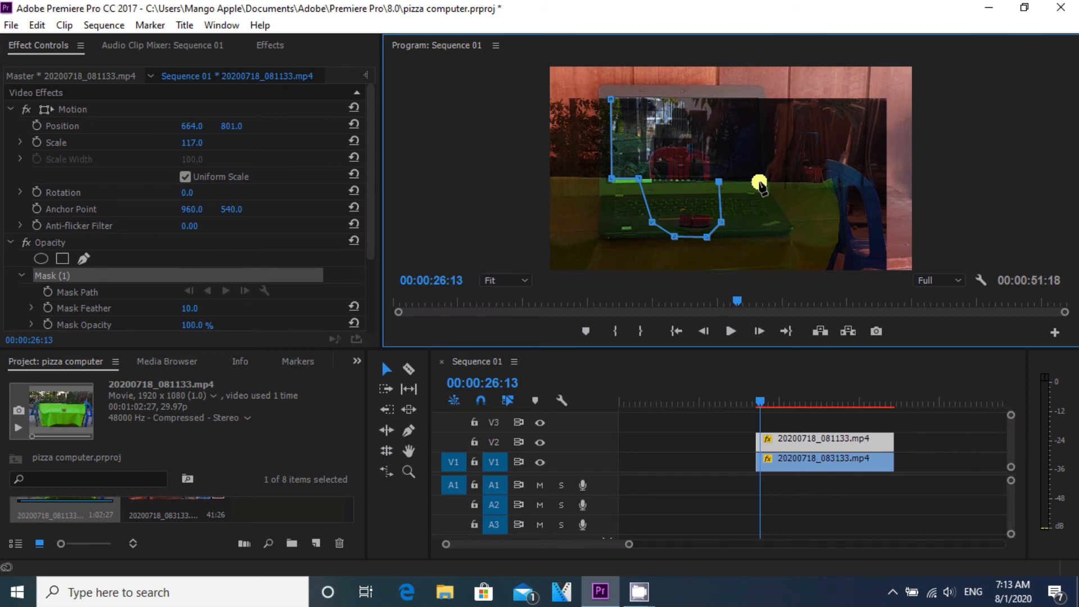
click(760, 181)
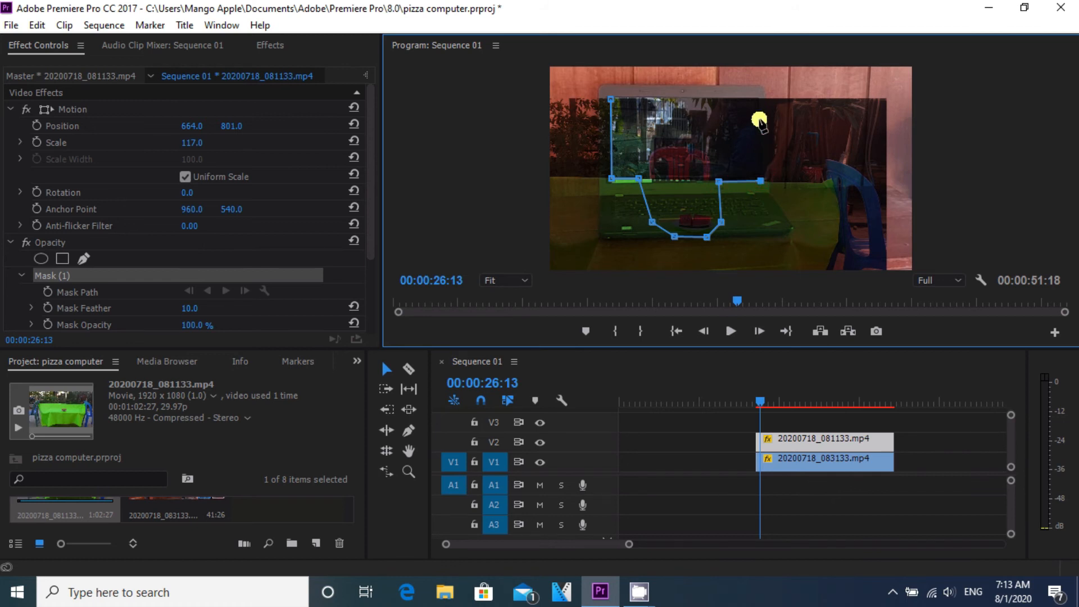
click(757, 100)
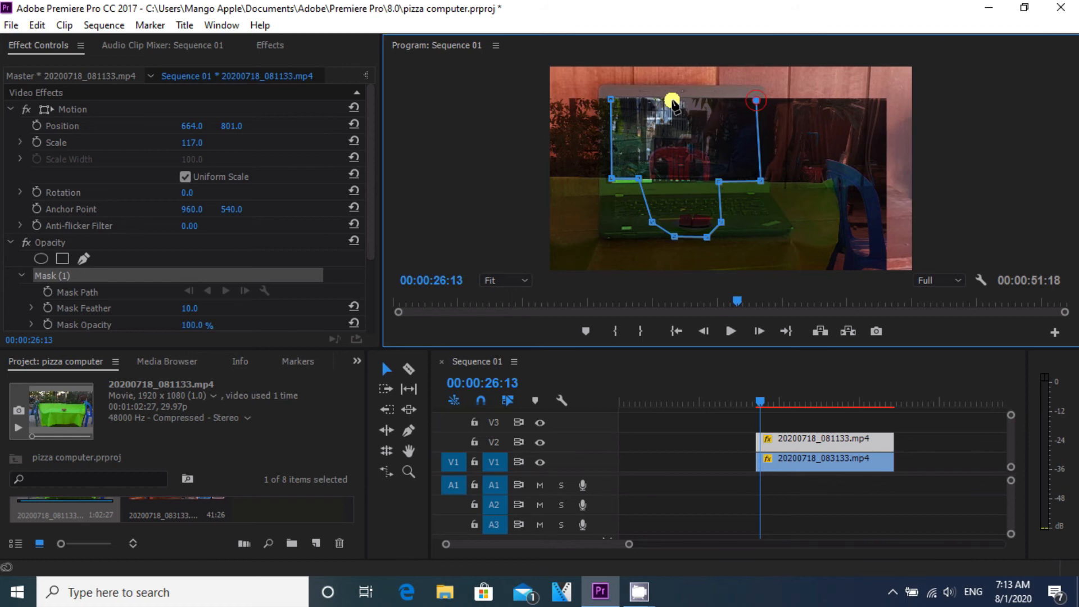
click(610, 100)
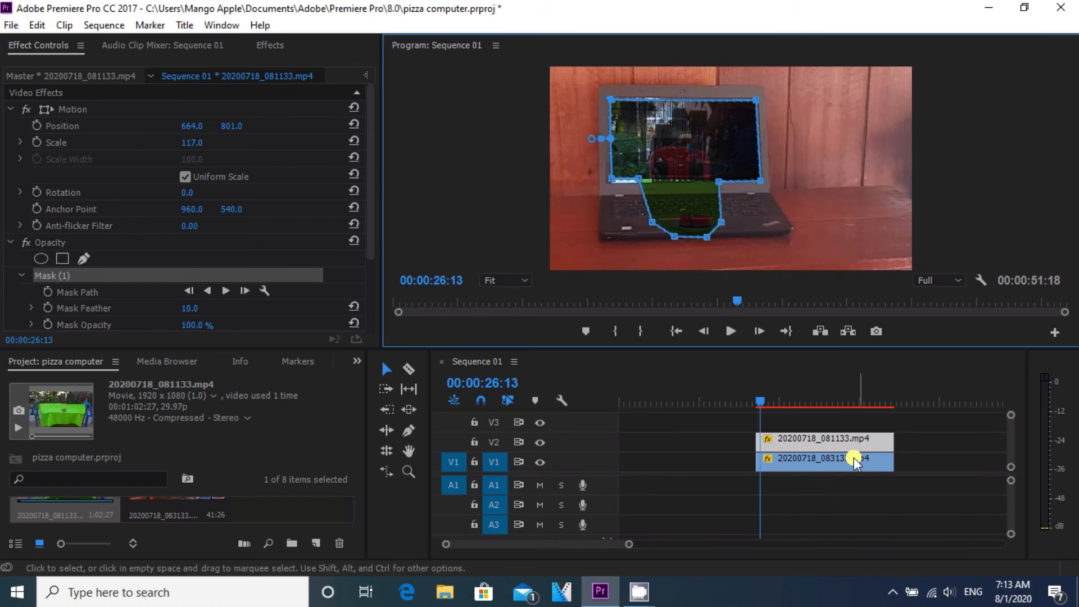
Step: Change the V2 clip's blend mode to Normal
click(760, 400)
drag(759, 400, 885, 425)
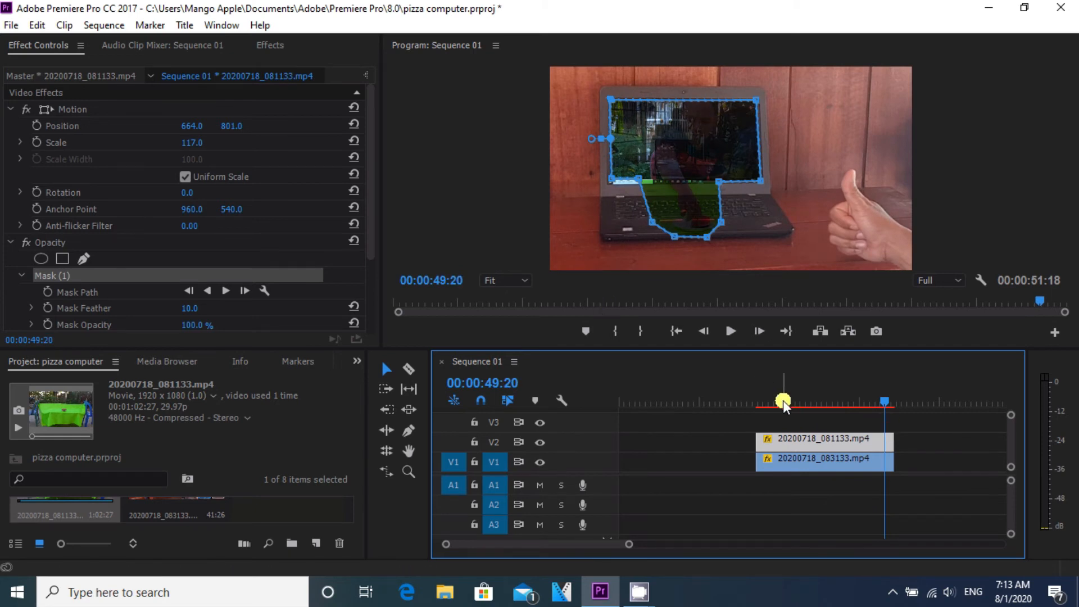
drag(882, 402, 890, 398)
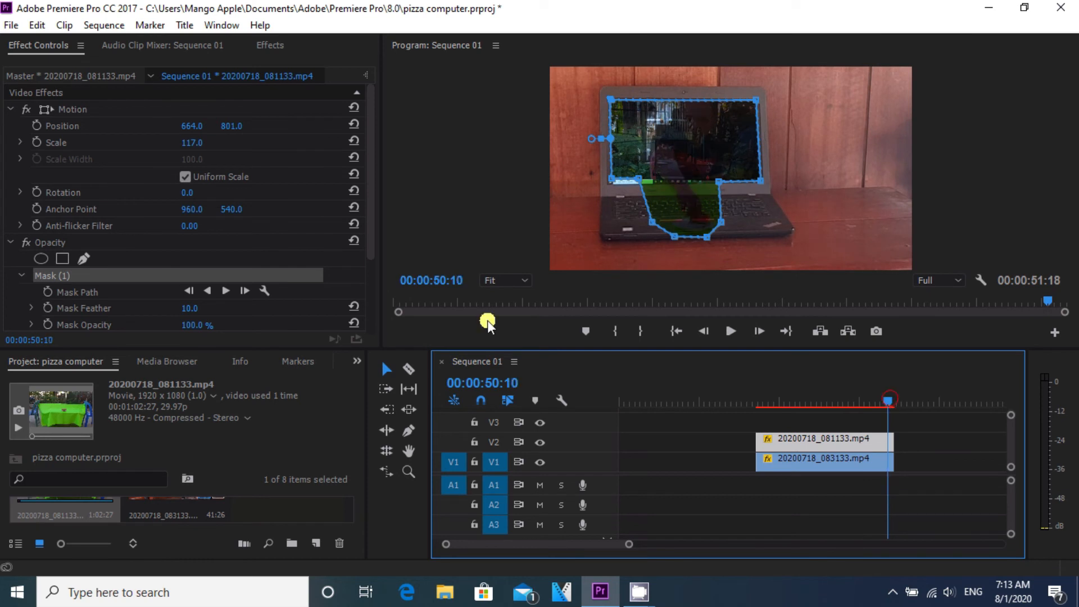
click(782, 439)
drag(371, 235, 304, 301)
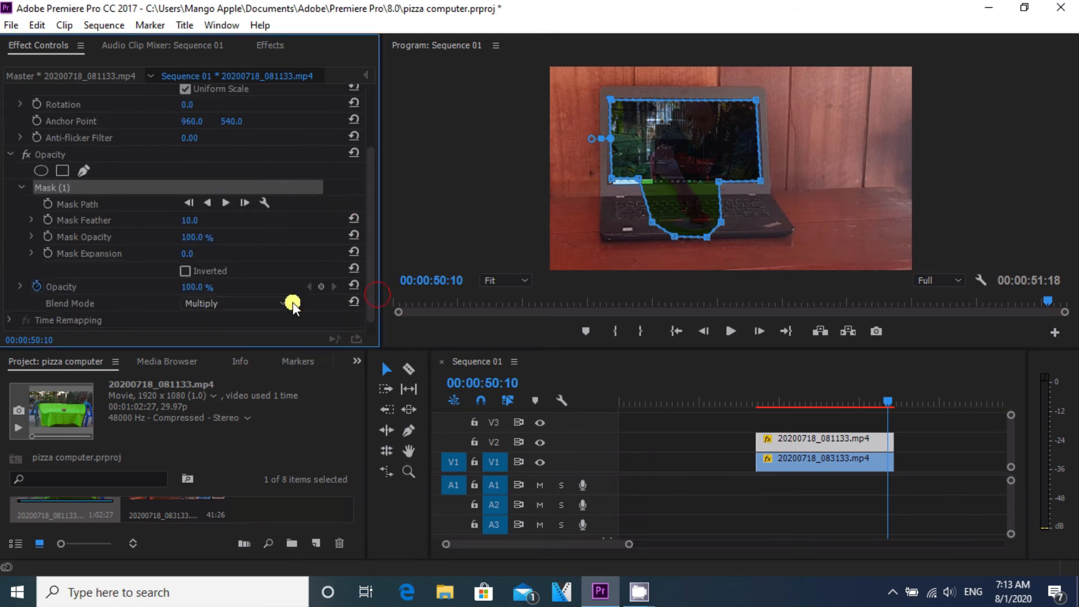
click(285, 302)
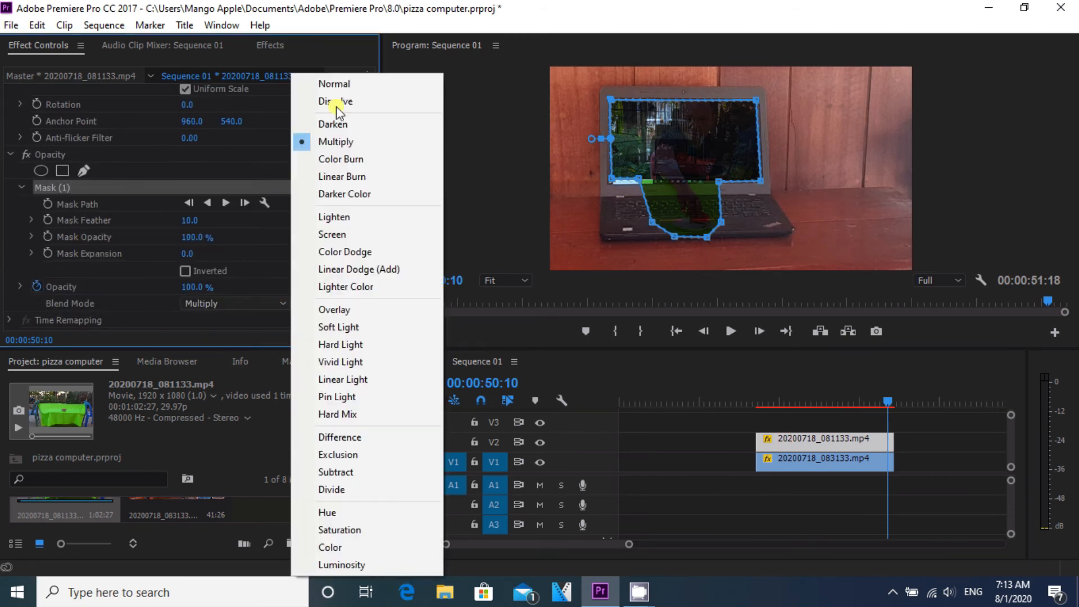
click(337, 86)
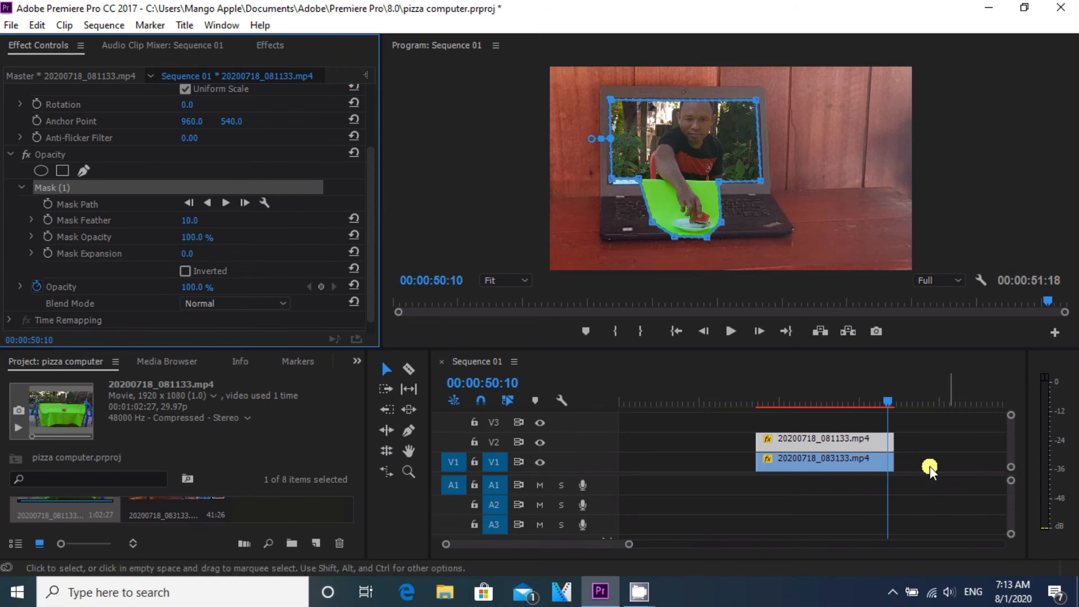
Step: Adjust the mask's lower vertices on the keyboard to follow the green cloth's outline
mouse_move(888, 400)
mouse_down()
mouse_move(839, 396)
mouse_move(881, 396)
mouse_up()
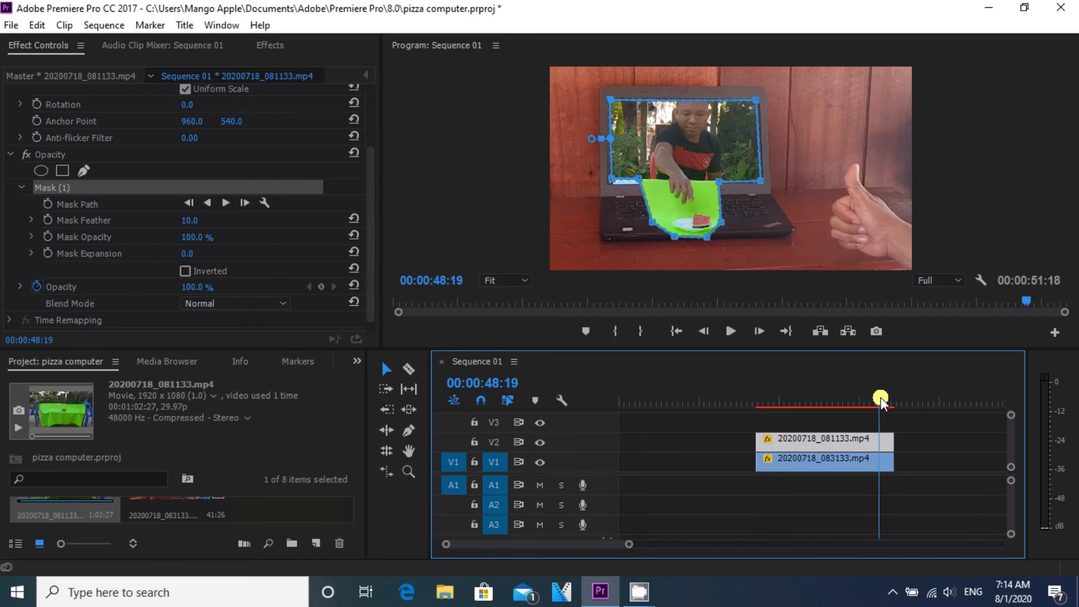
click(647, 202)
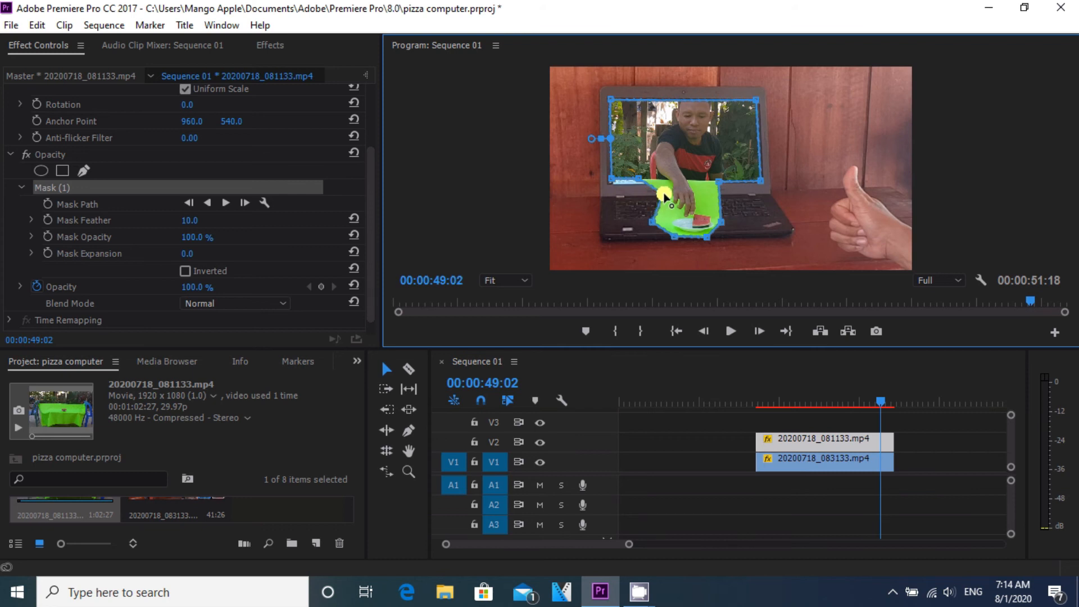
click(652, 222)
drag(661, 222, 666, 220)
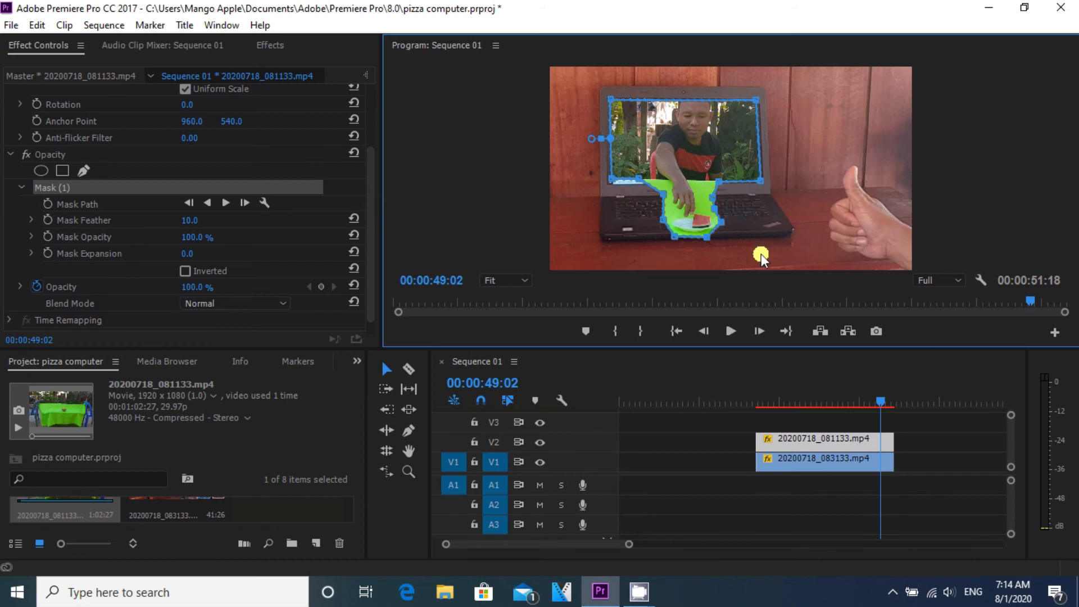
click(709, 238)
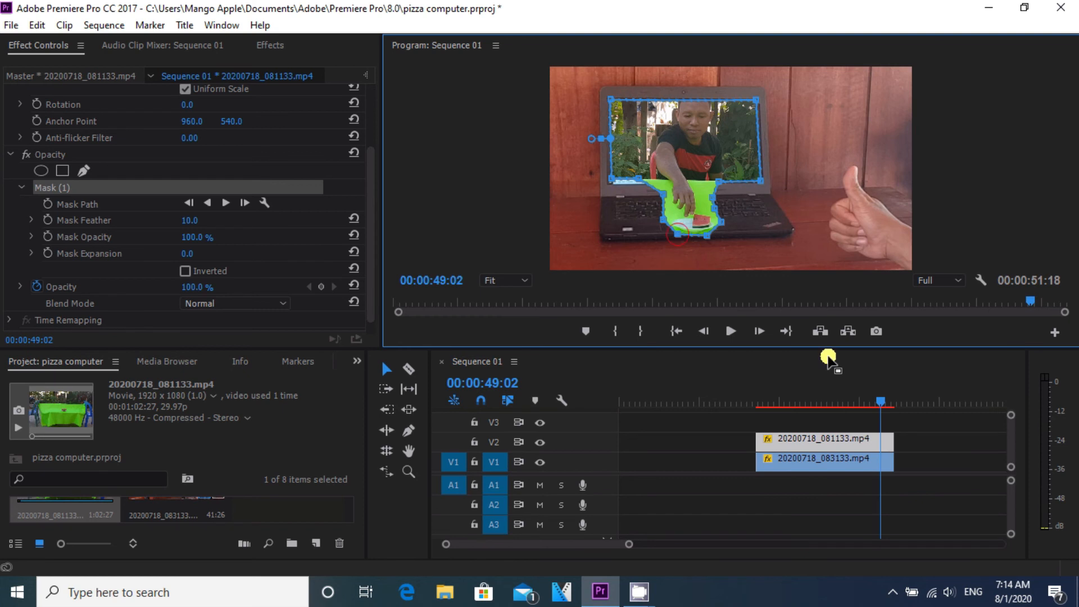
Step: Apply the Ultra Key effect from the Keying video effects to the V2 clip
drag(880, 401, 891, 432)
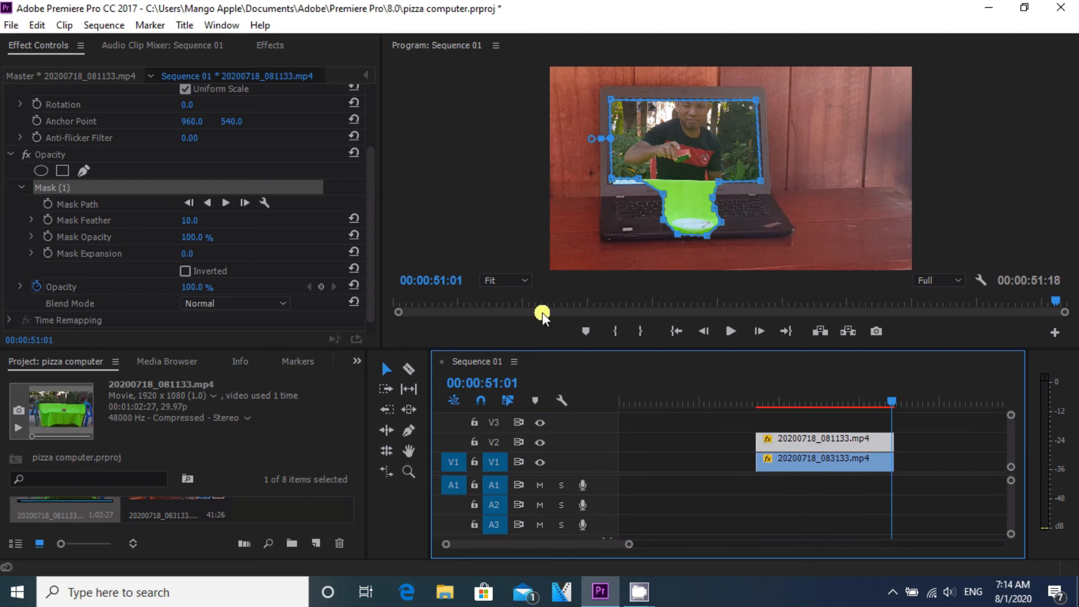
click(275, 46)
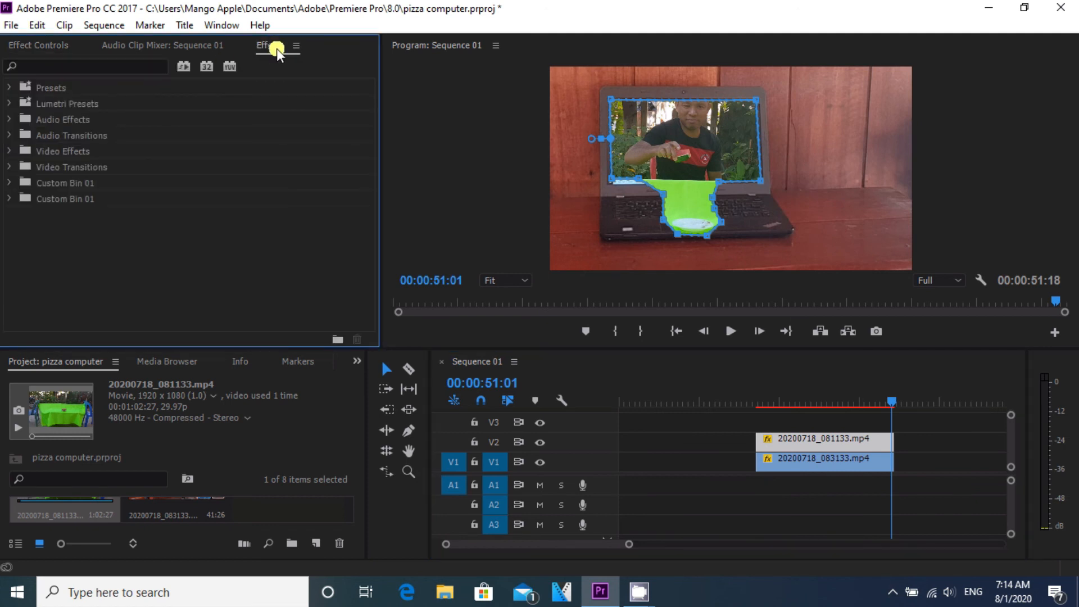
click(75, 153)
double_click(76, 153)
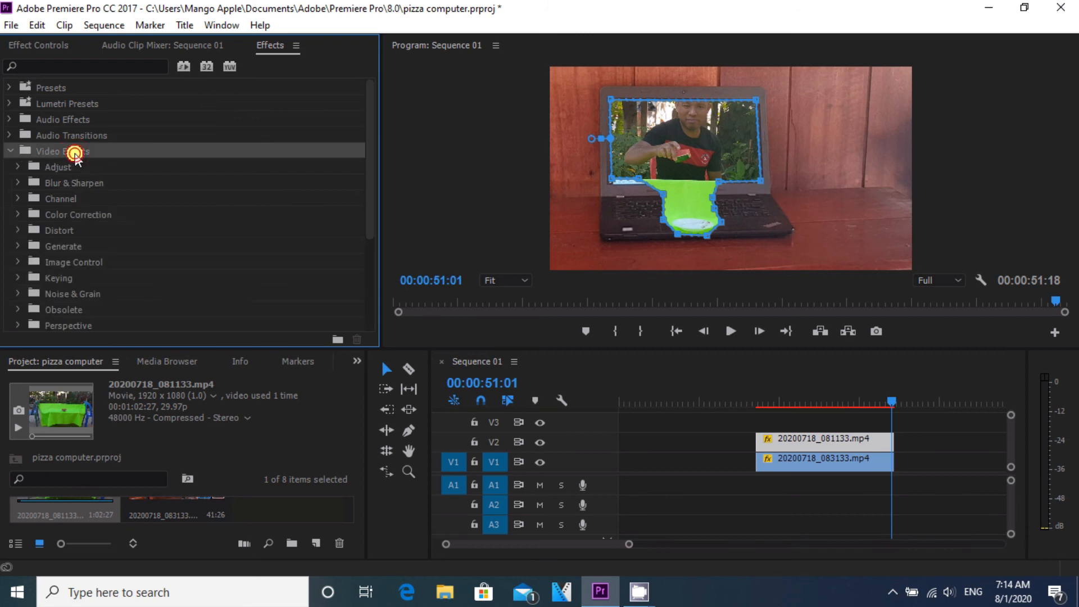
click(46, 275)
double_click(47, 275)
drag(369, 187, 365, 239)
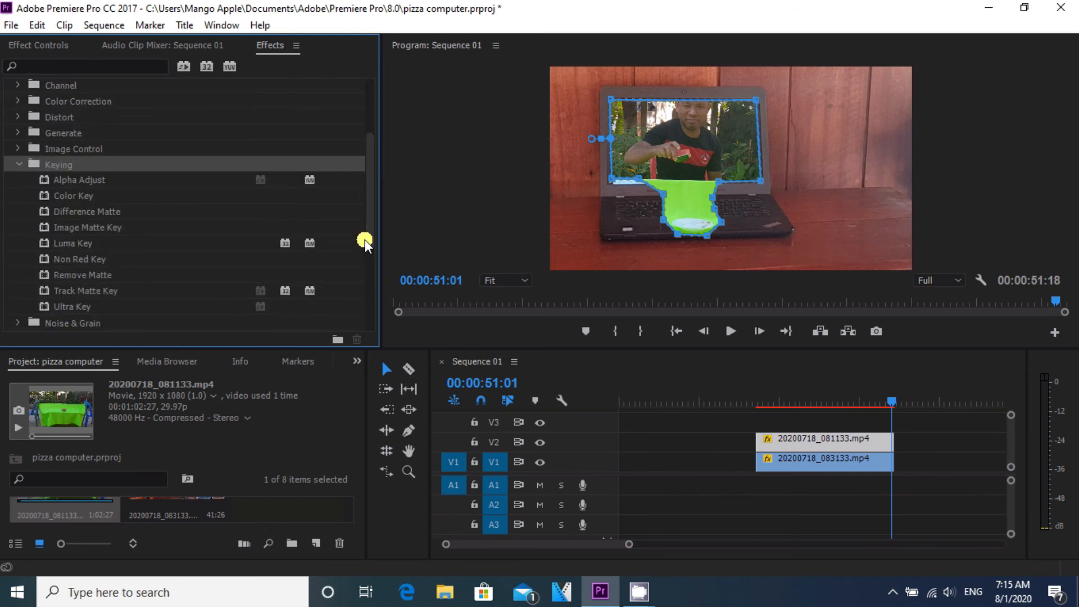
click(86, 307)
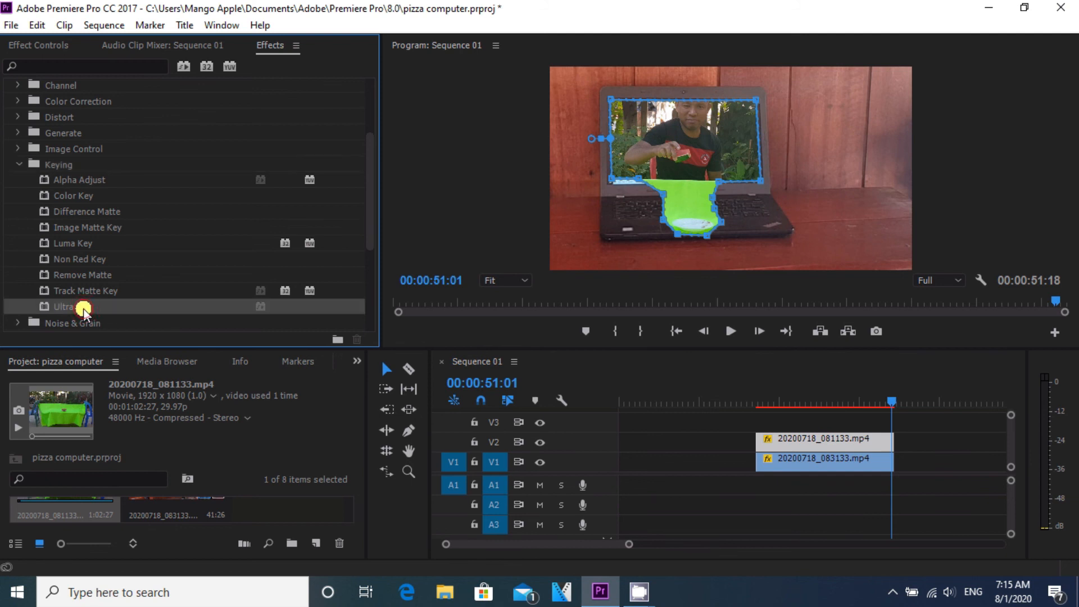
drag(794, 393, 803, 442)
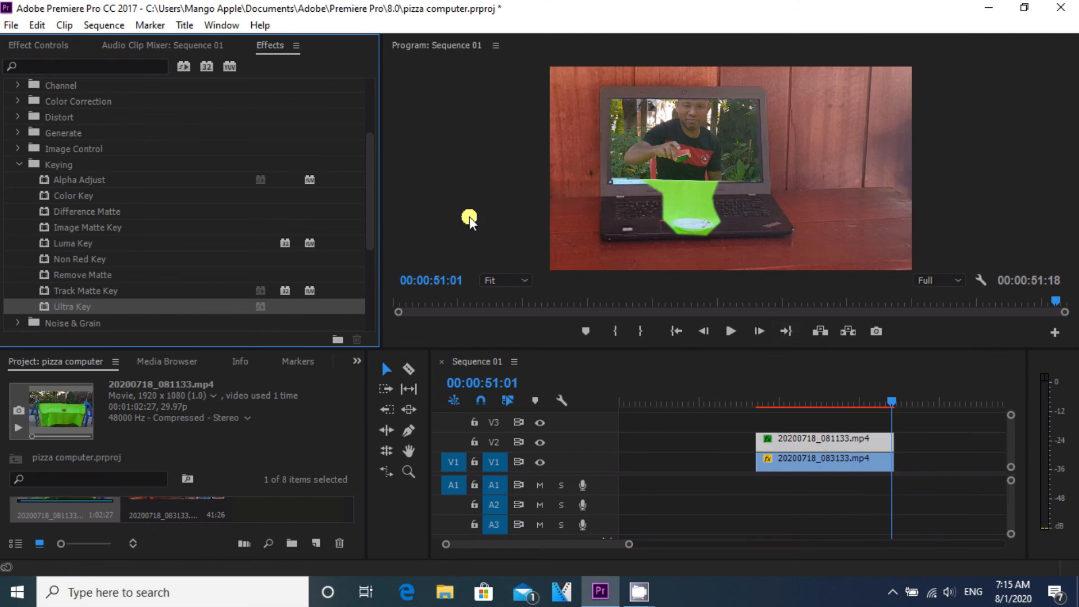
Step: Set the Ultra Key's key color by sampling the green cloth in the program monitor with the eyedropper
click(30, 45)
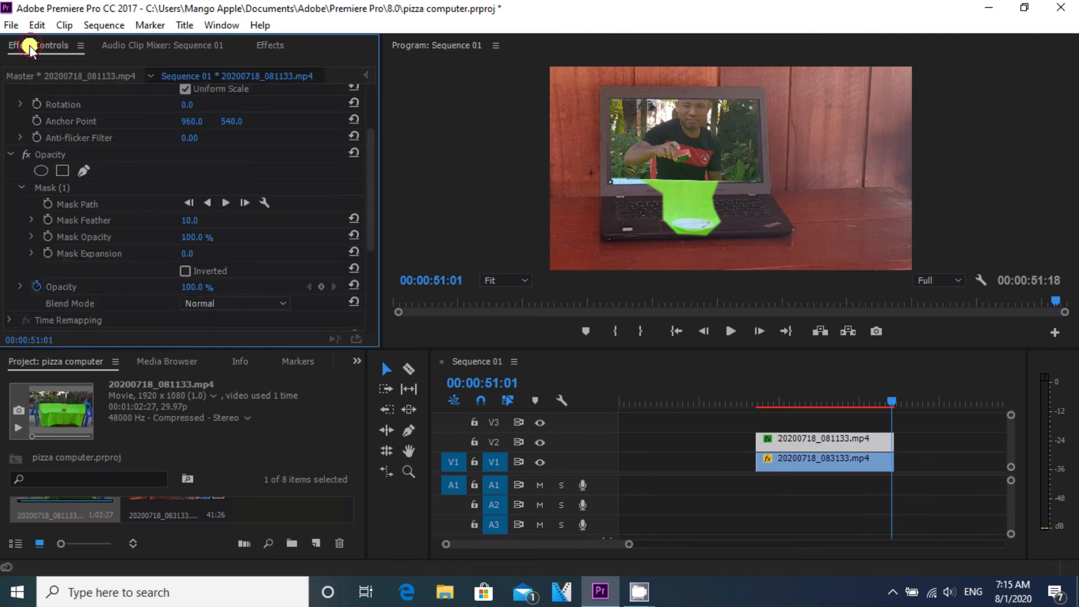
drag(371, 192, 364, 277)
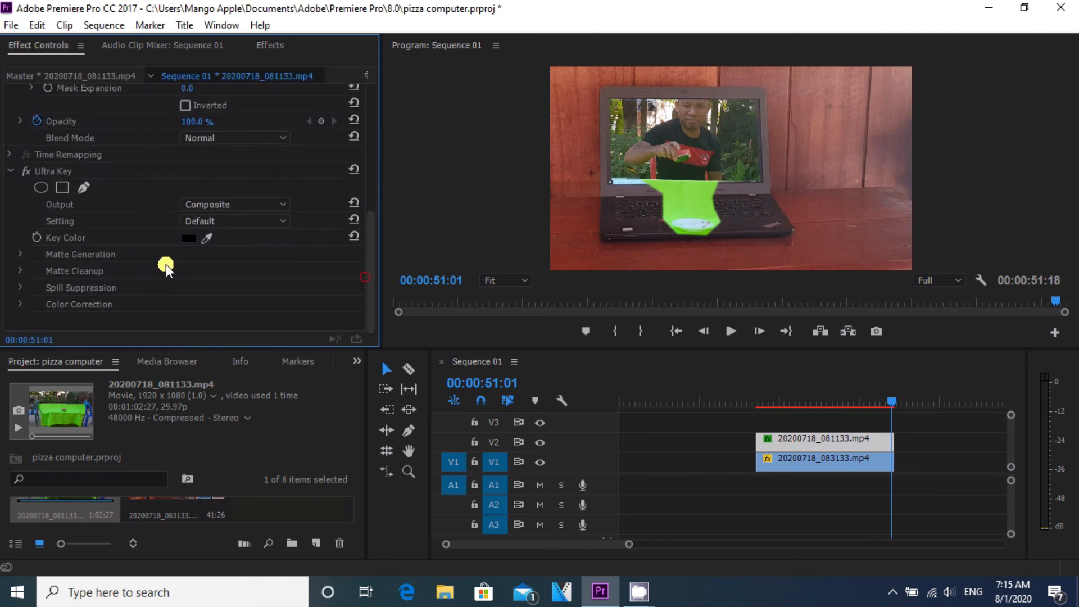
drag(203, 244, 682, 197)
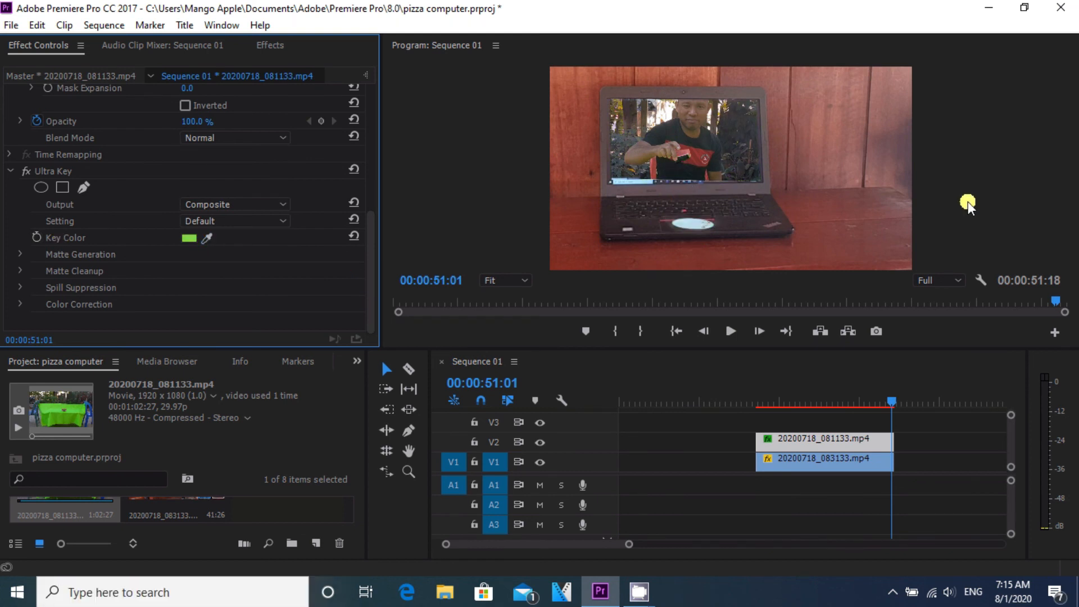
Step: Expand the Ultra Key's Matte Cleanup settings and set its Contrast to 42
drag(895, 404, 815, 405)
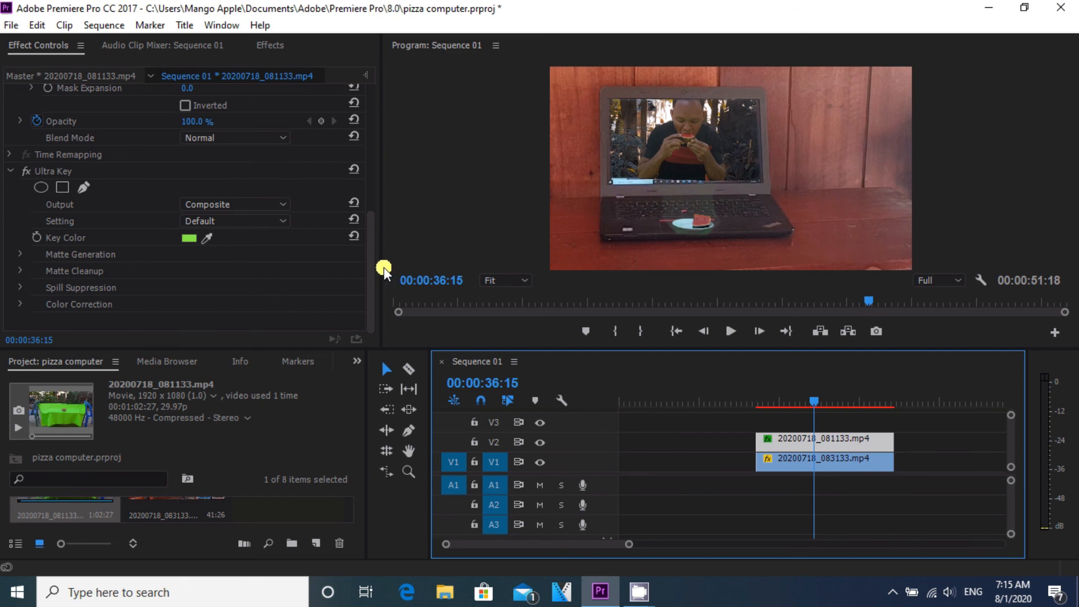
click(41, 273)
click(19, 271)
drag(367, 233, 367, 265)
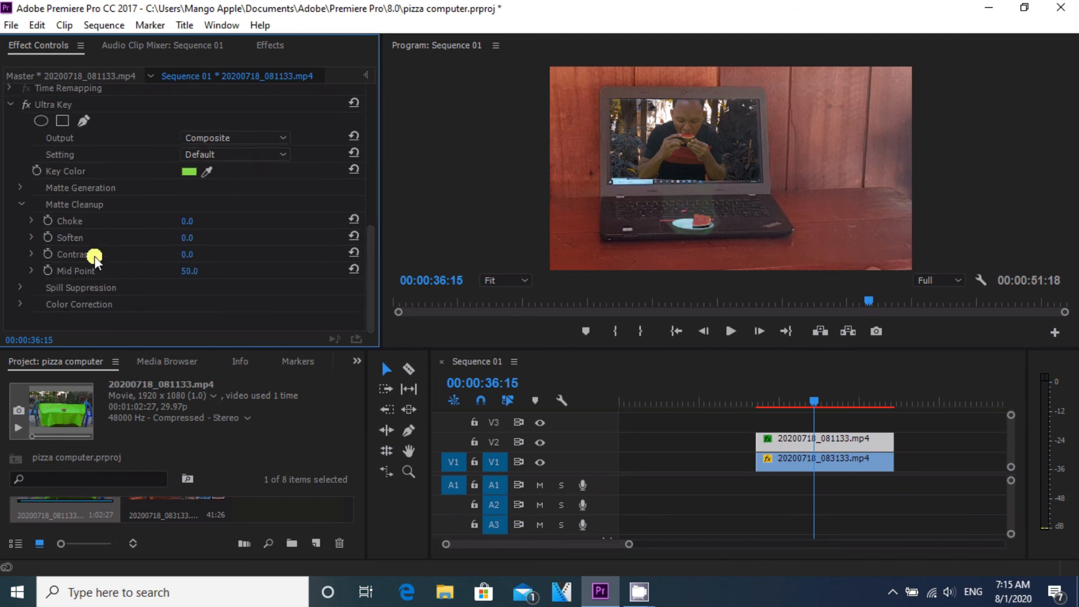
click(188, 254)
click(245, 249)
drag(190, 254, 233, 259)
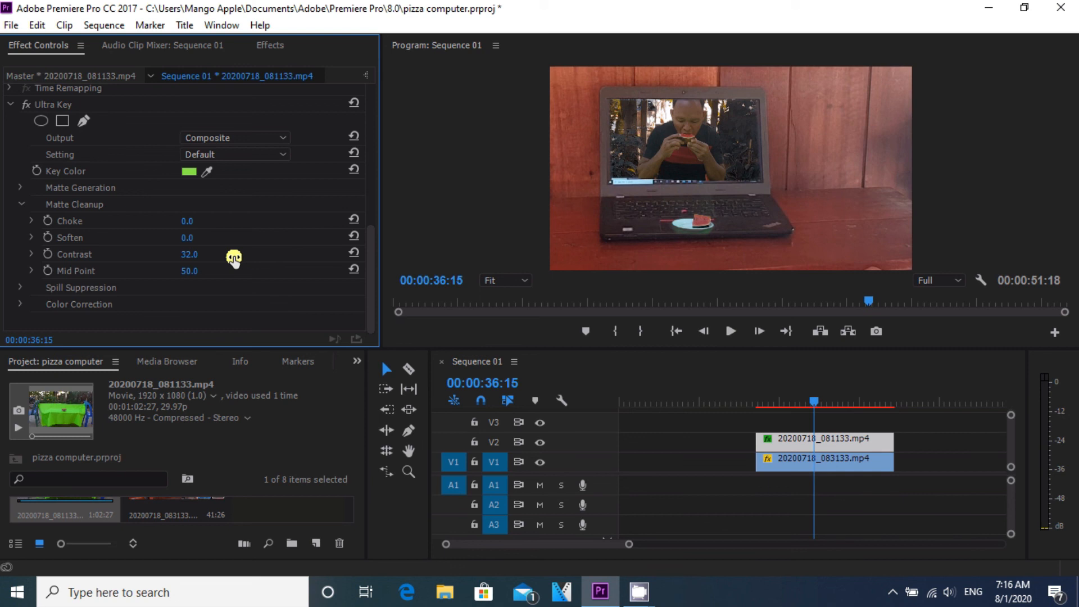
drag(234, 258, 241, 258)
Step: Move both the V2 green-screen clip and the V1 background clip to the start of the sequence
drag(815, 398, 874, 422)
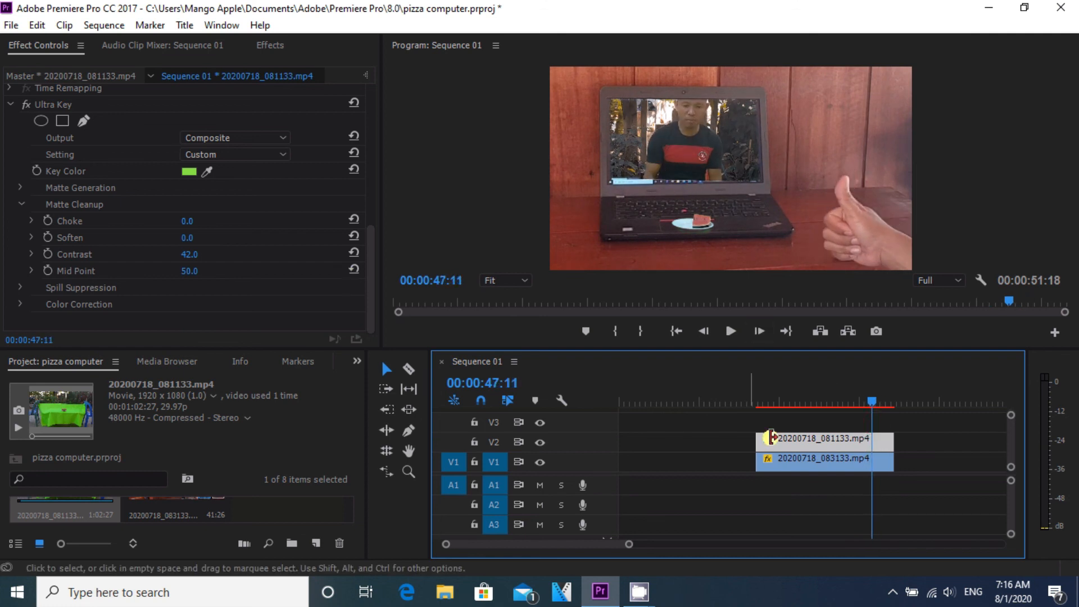
click(792, 443)
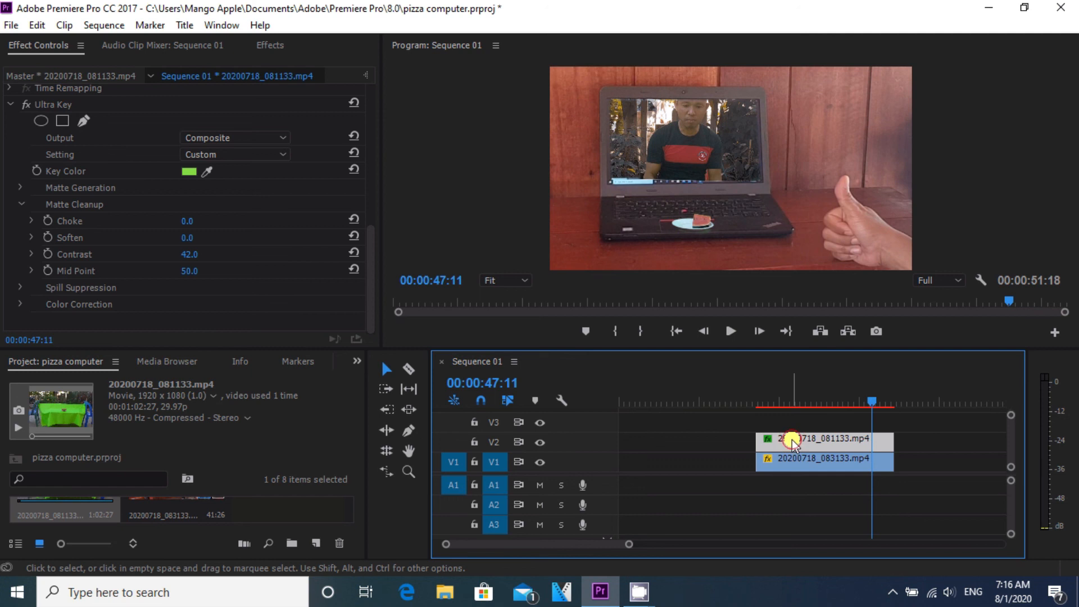
right_click(792, 442)
click(775, 443)
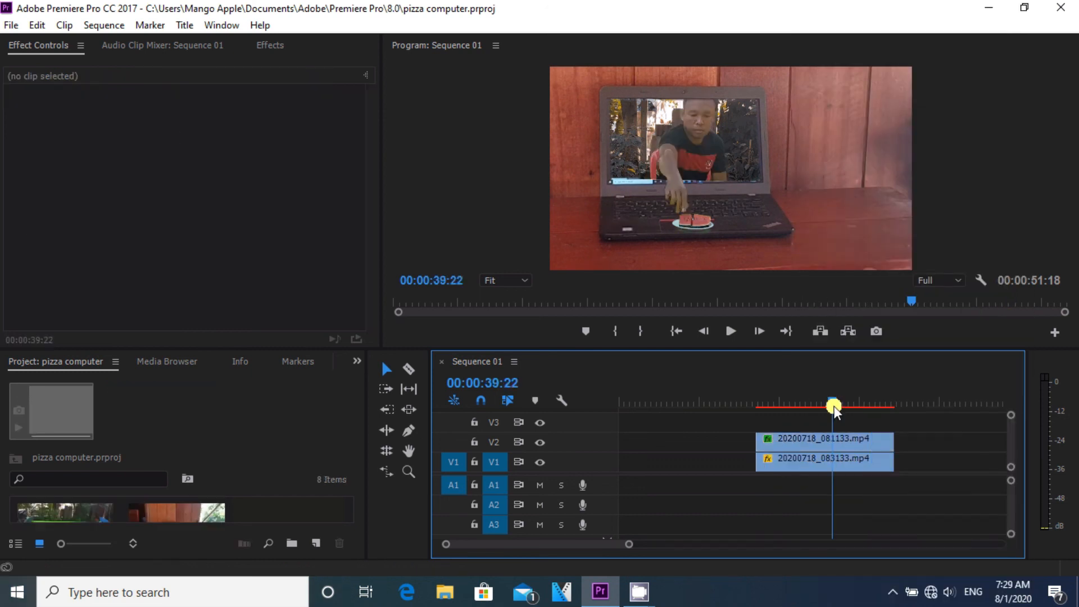
drag(834, 407, 857, 402)
drag(815, 439, 681, 438)
drag(770, 458, 656, 455)
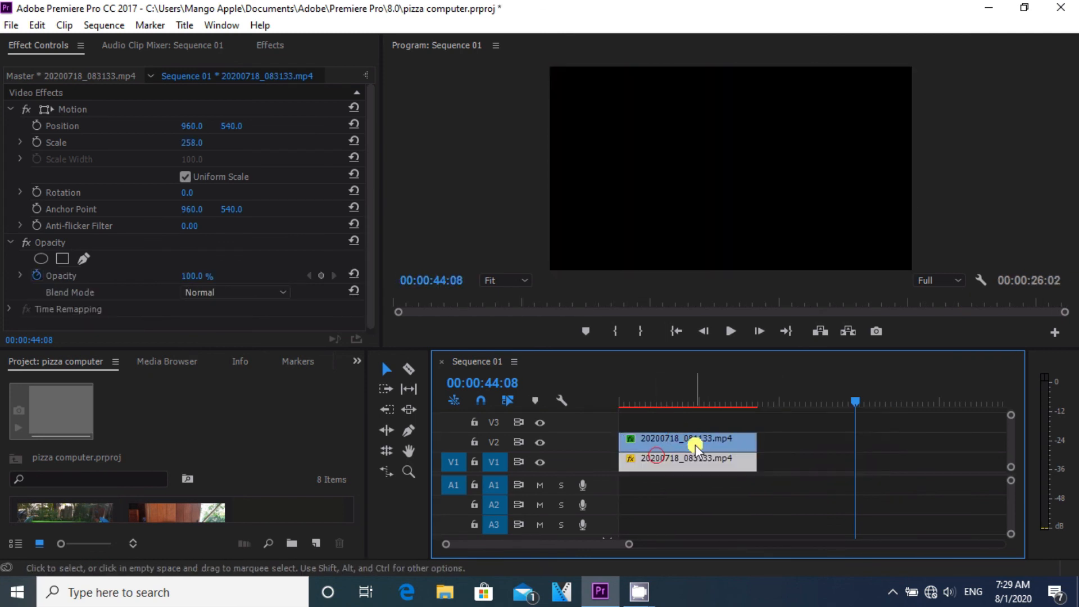
Step: Preview the composite and open the Export Media settings for the sequence
click(848, 400)
drag(849, 400, 678, 401)
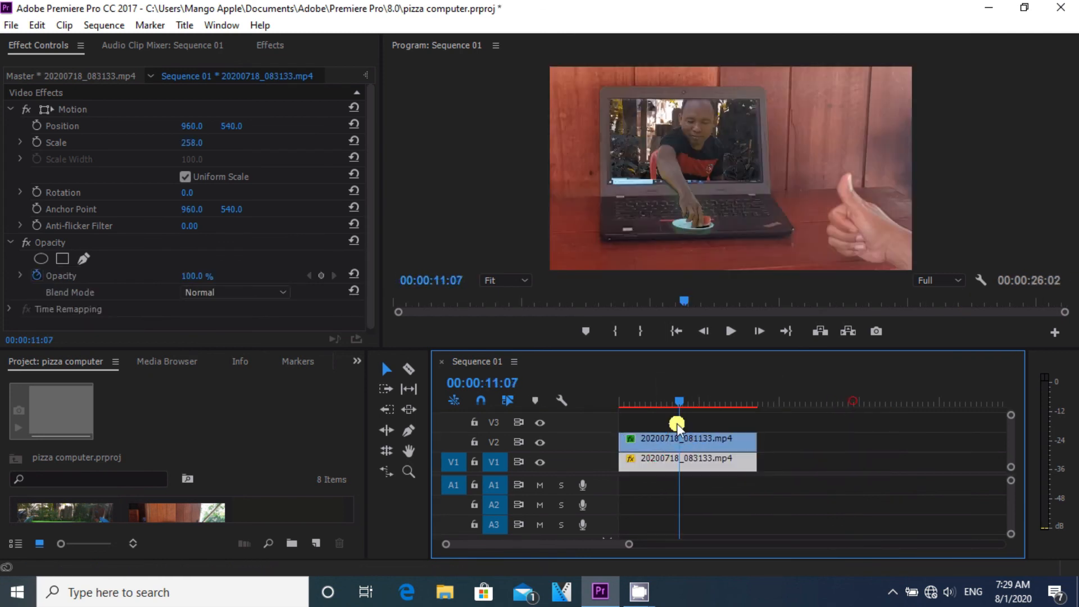
click(9, 24)
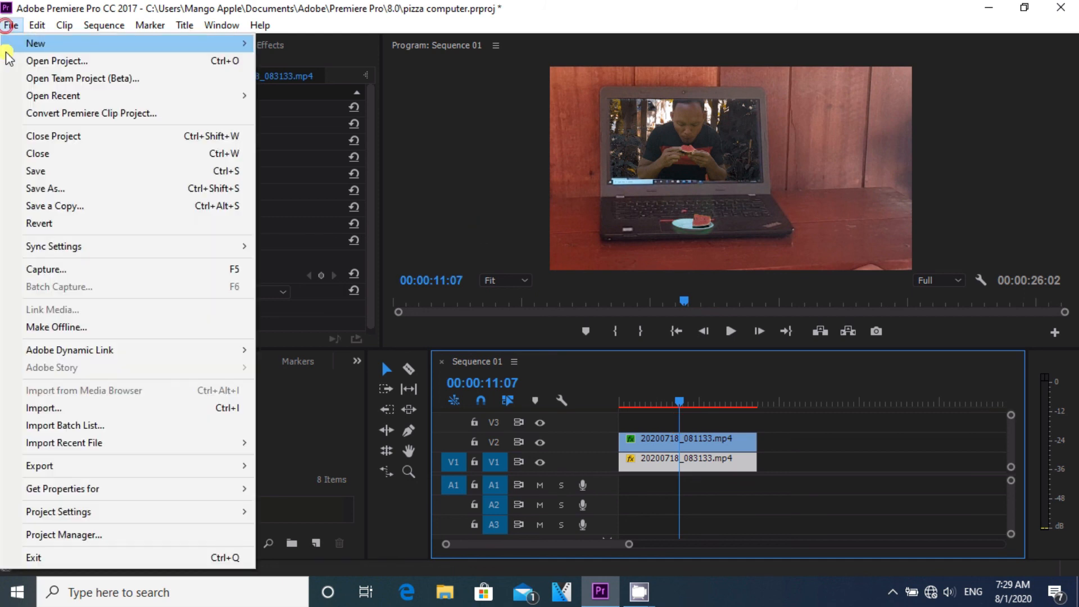
click(52, 466)
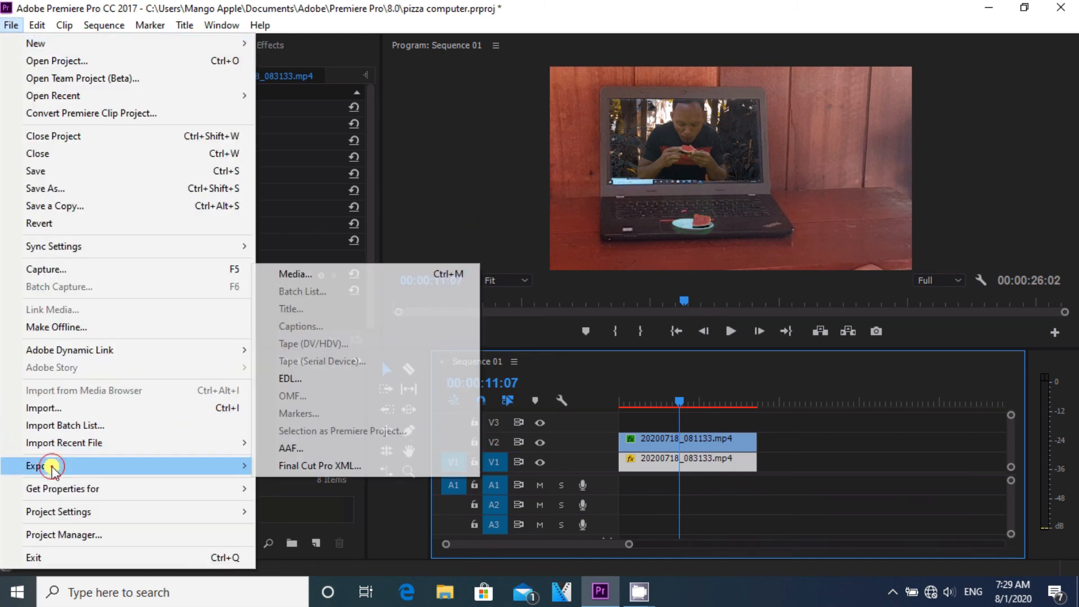
click(319, 274)
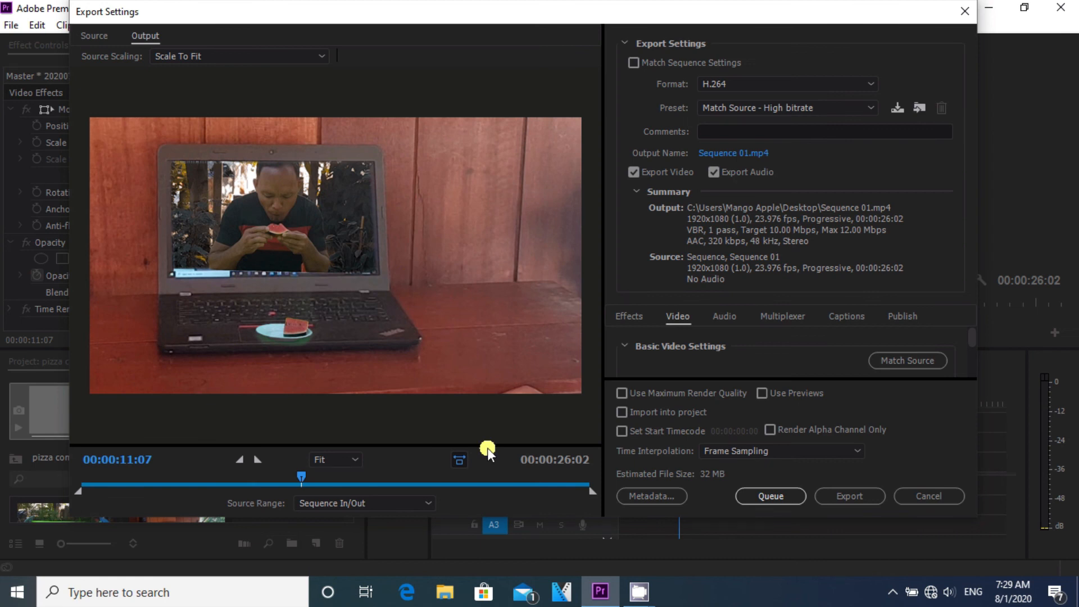
drag(301, 476, 368, 494)
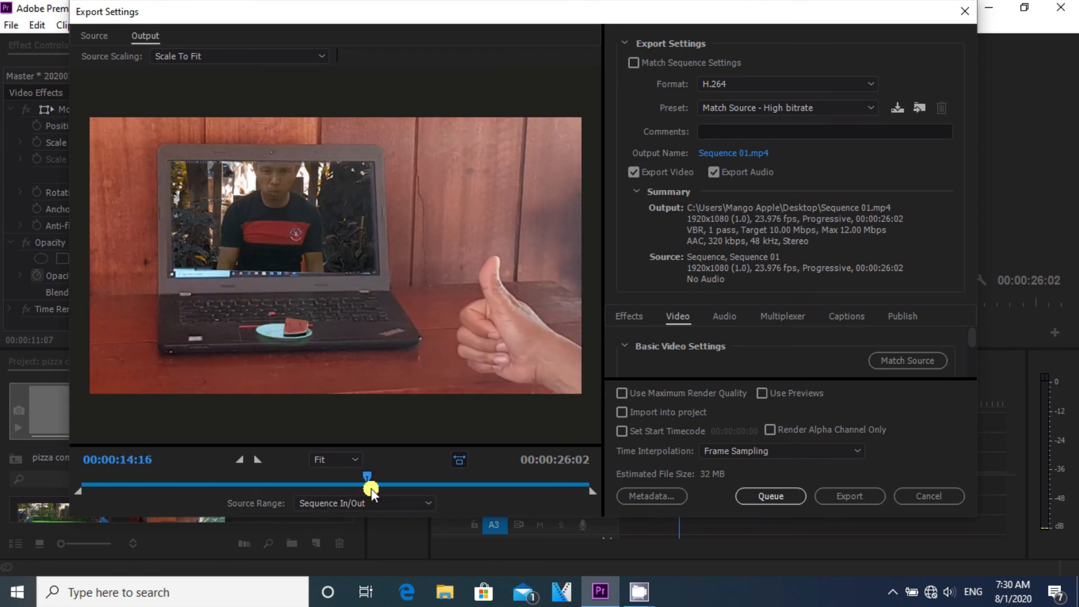